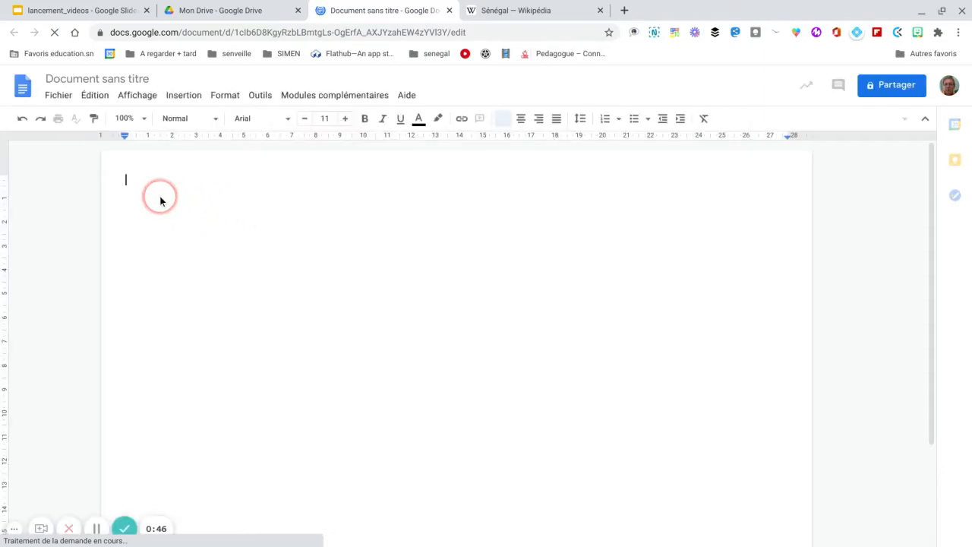
- Enter "Sénégal" as the first line, apply the Titre style to it, and name the document Sénégal
text(Sé)
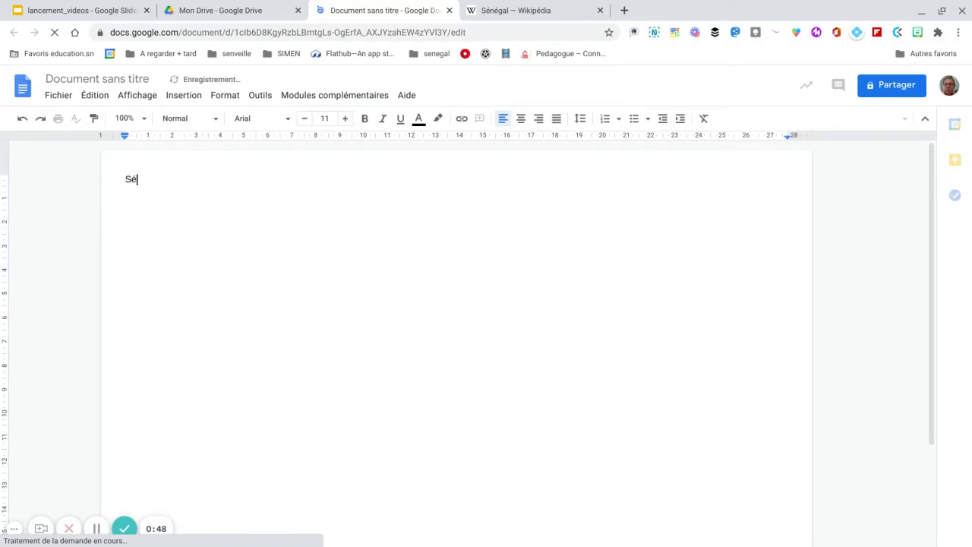
text(négal)
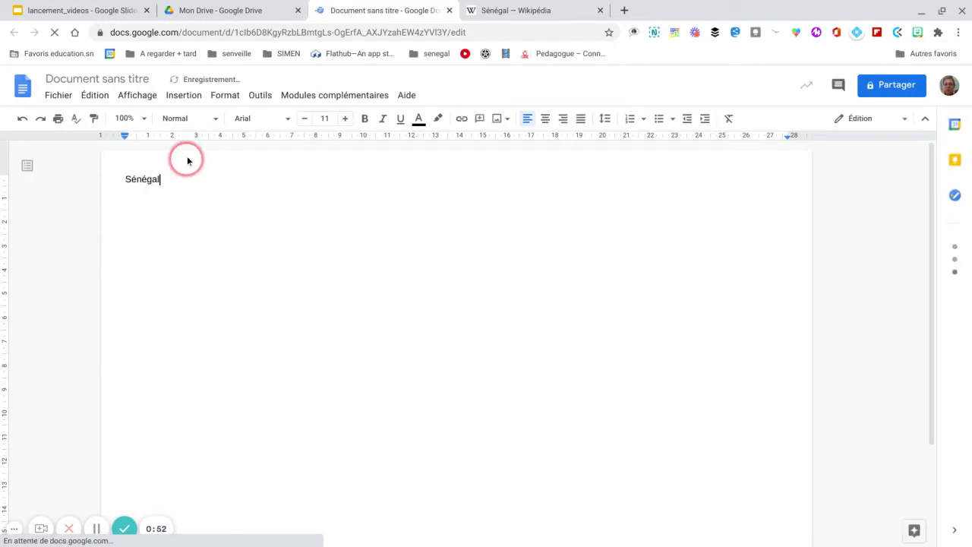
click(187, 122)
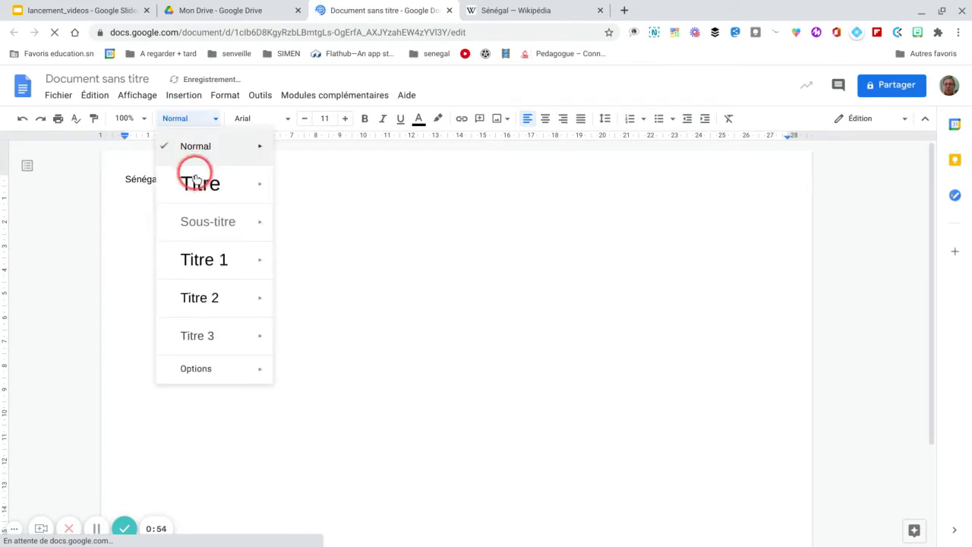
click(195, 183)
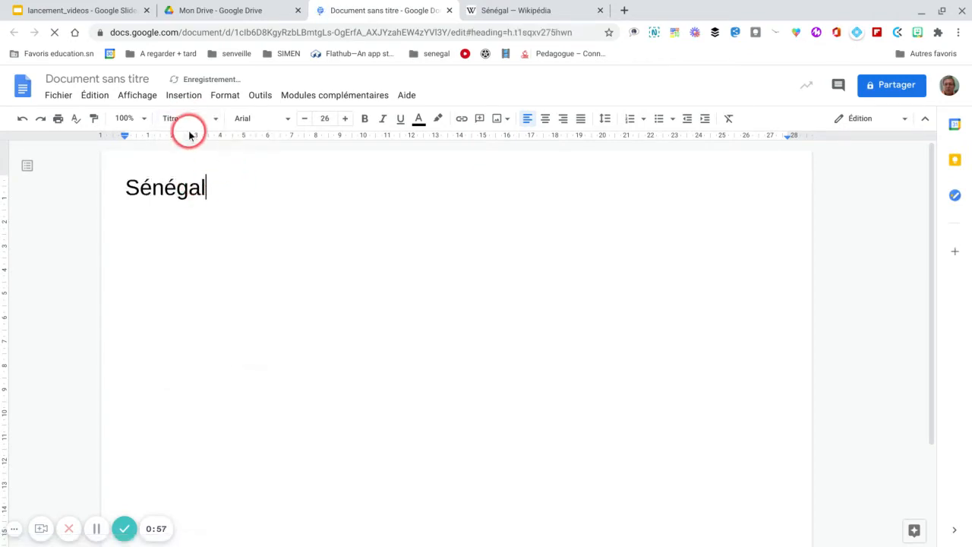
click(103, 88)
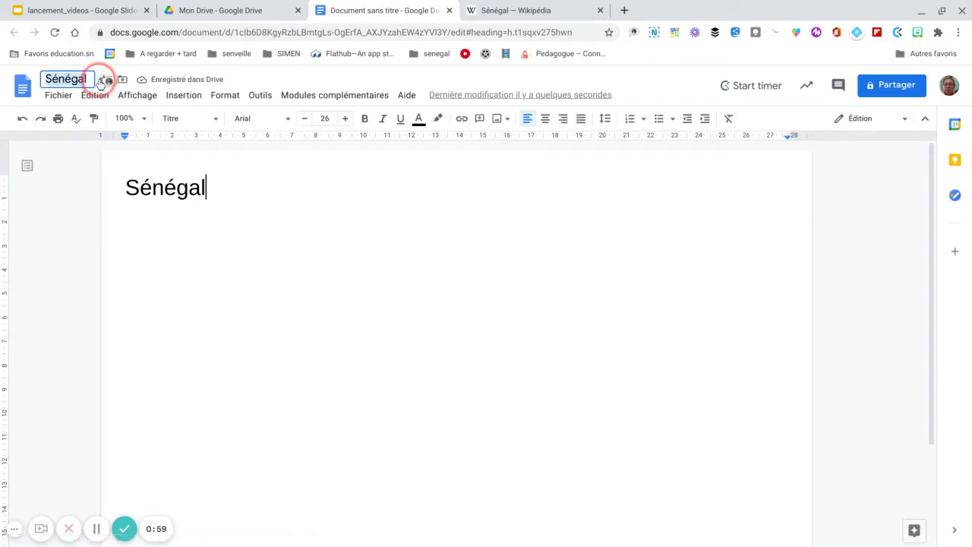
click(216, 190)
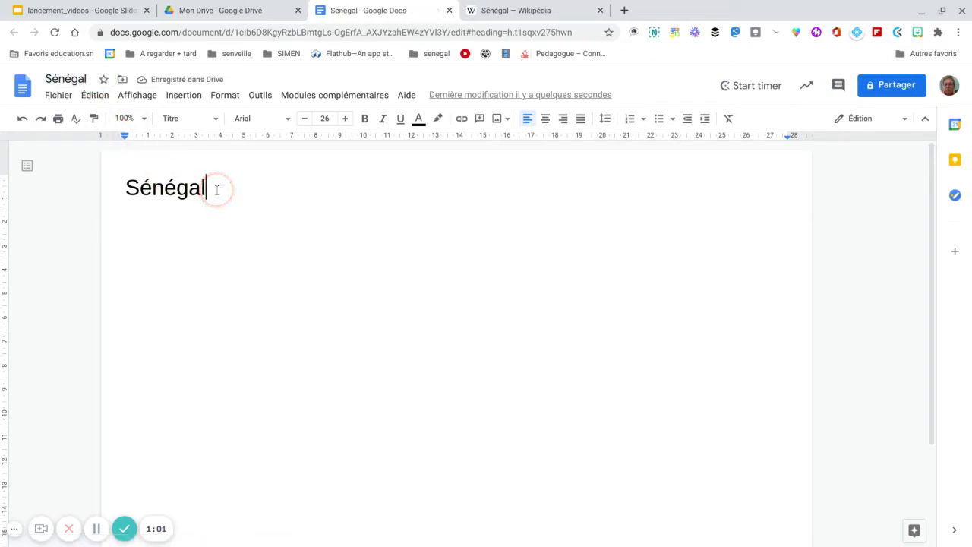
- Copy the selected "Géographie et climat" passage from the Wikipedia page and paste it without formatting on a new line under the title
key(Return)
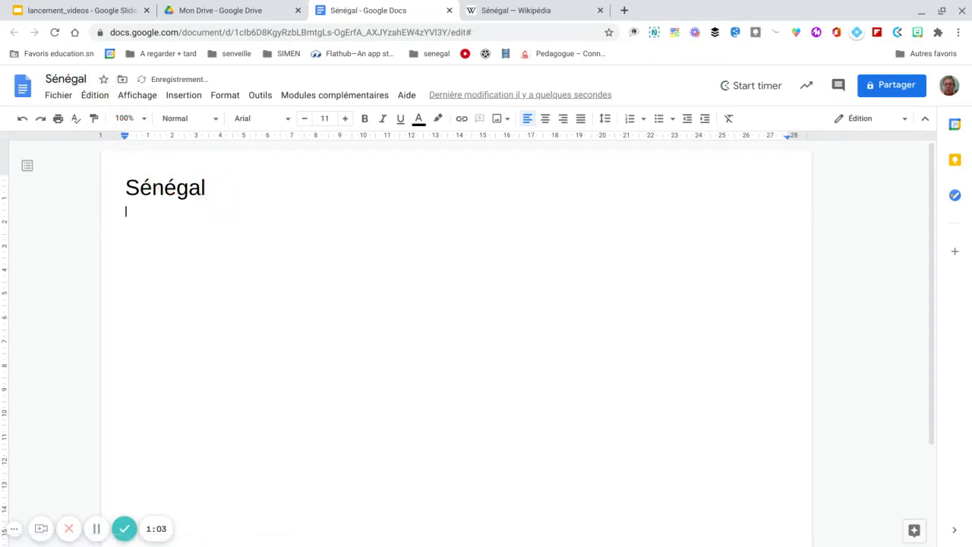
click(514, 12)
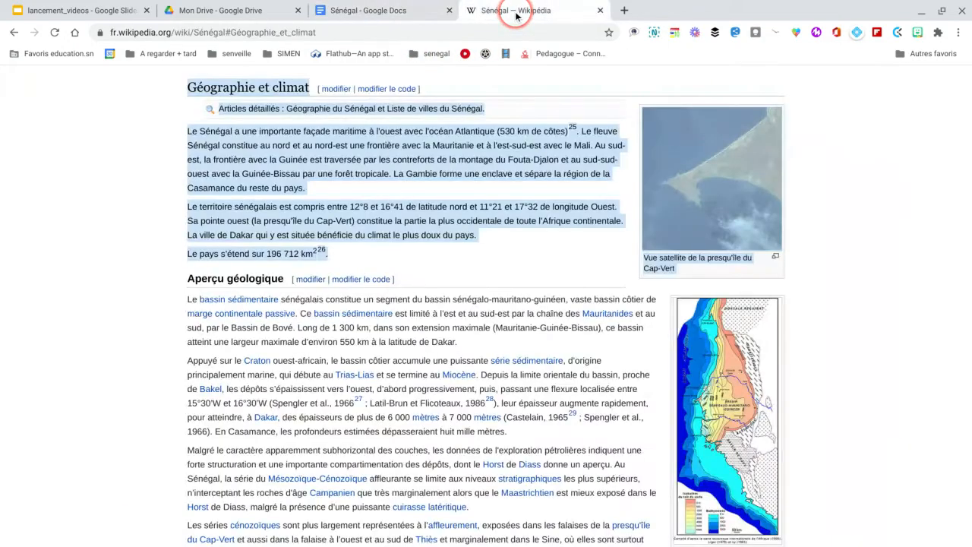
right_click(216, 133)
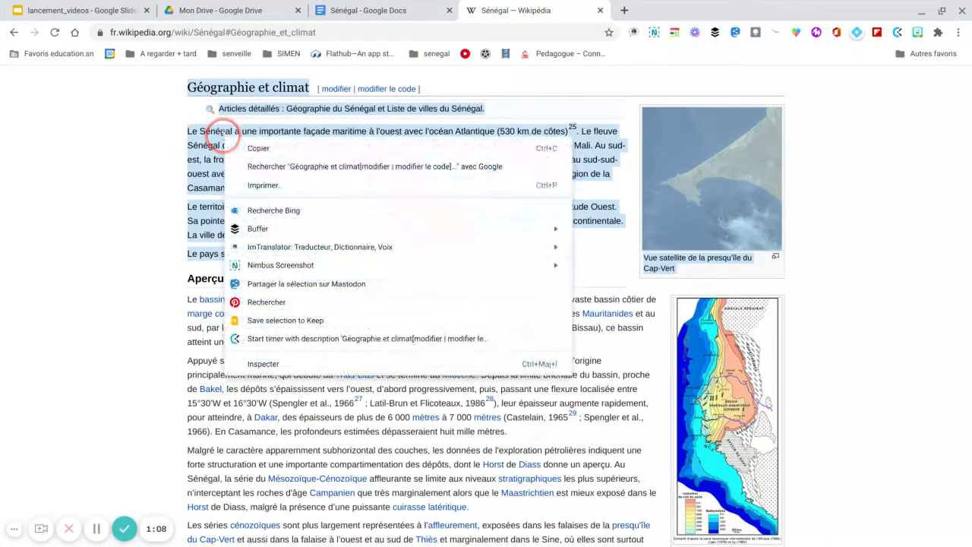
click(262, 149)
click(332, 15)
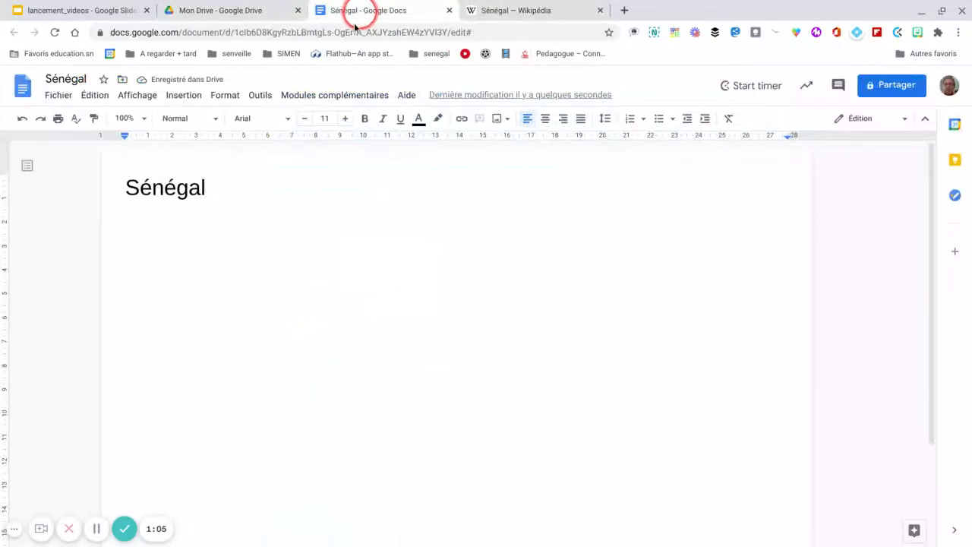
right_click(135, 212)
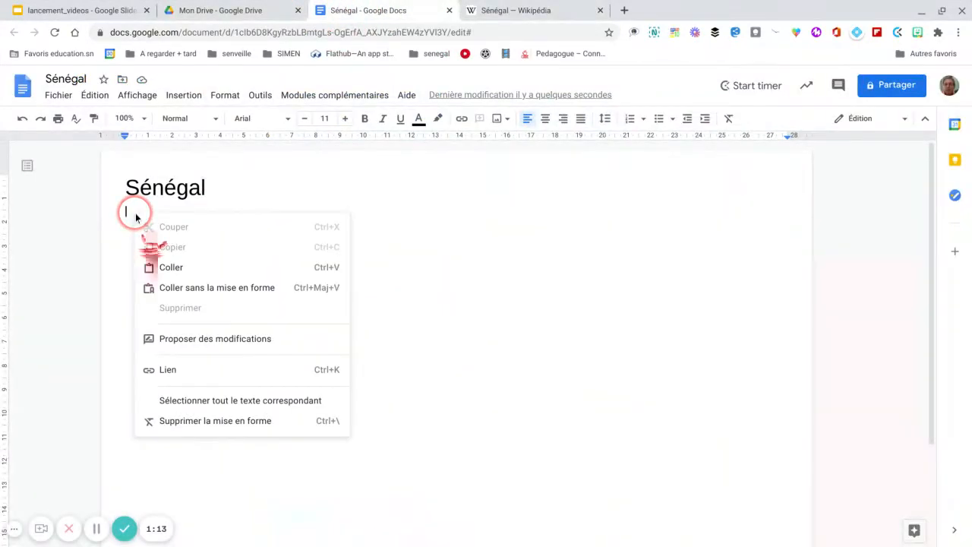
click(182, 288)
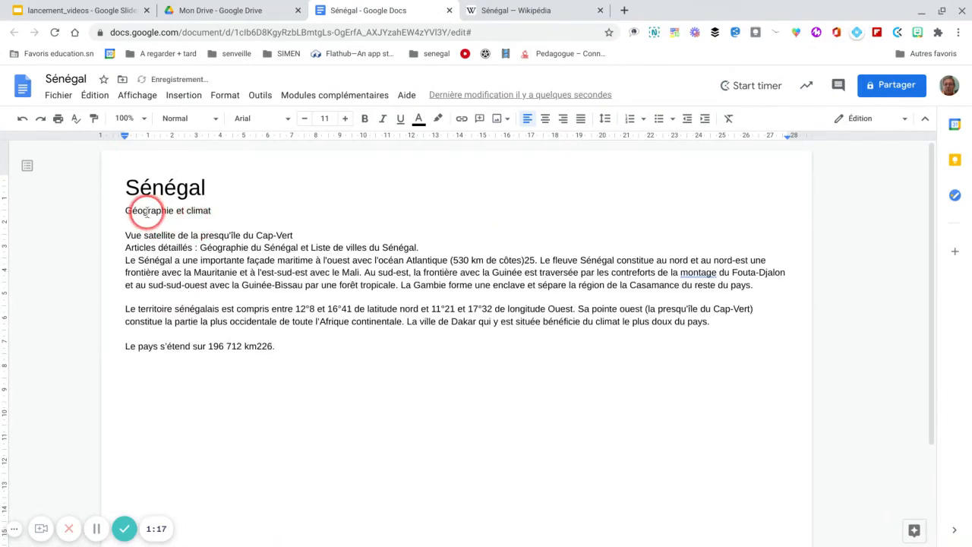
- Apply the Titre 2 style to "Géographie et climat" and delete the "Vue satellite" and "Articles détaillés" lines below it
click(160, 118)
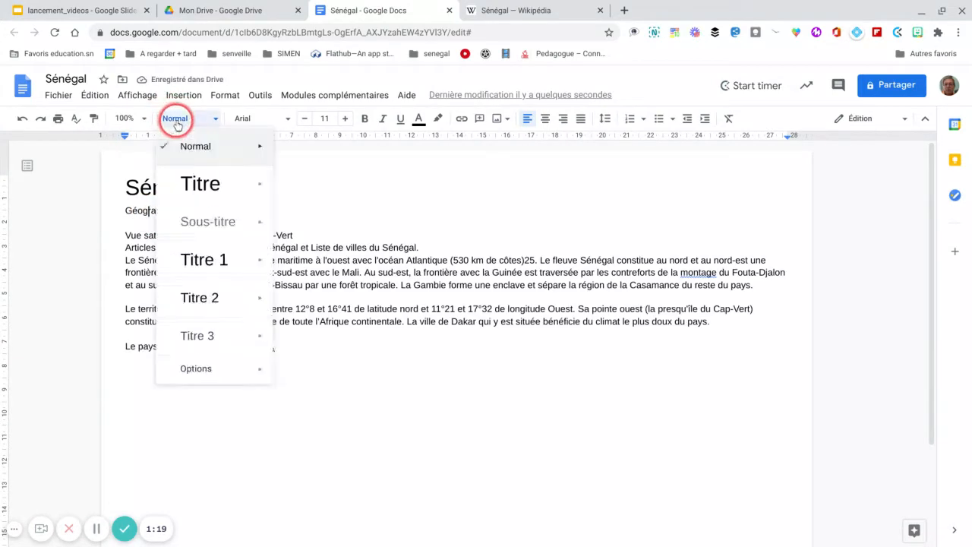
click(205, 296)
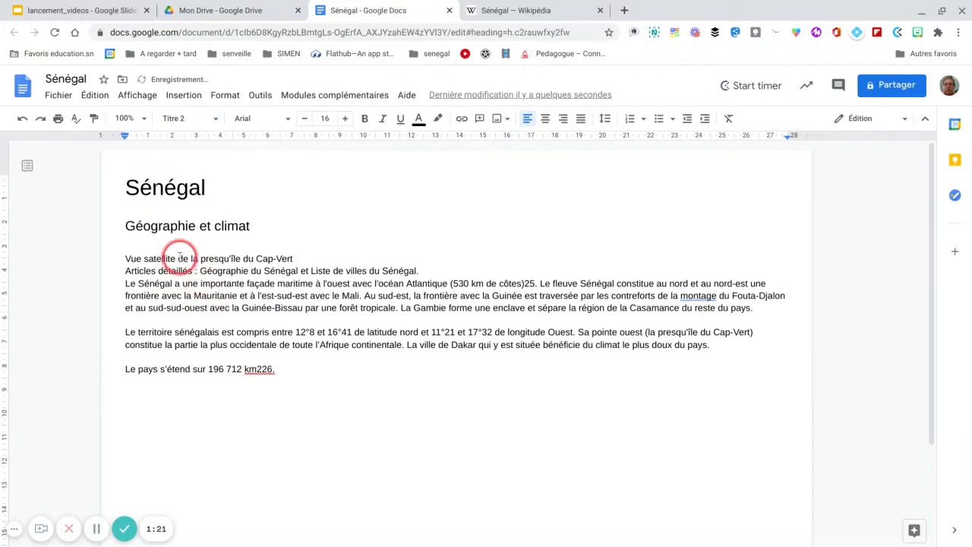
click(126, 258)
drag(125, 258, 420, 270)
key(Delete)
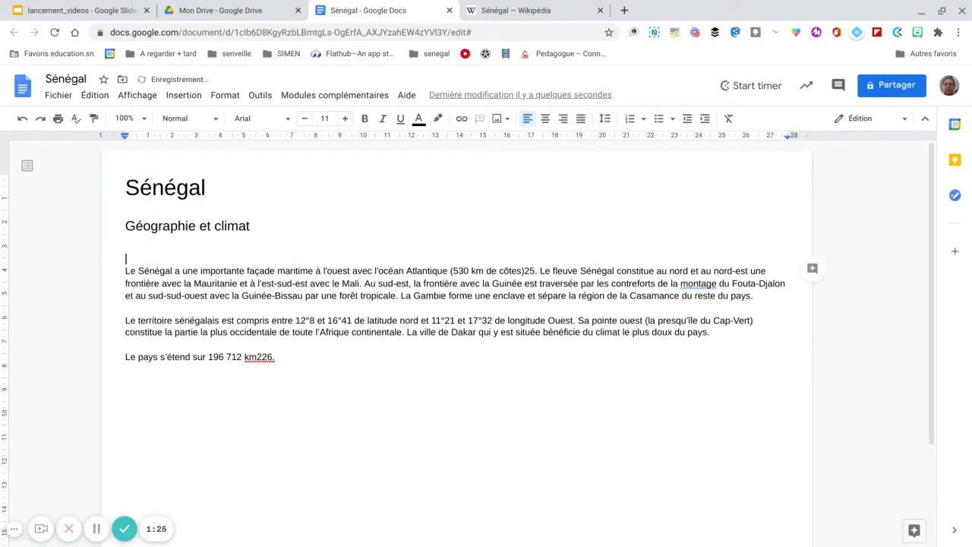
key(BackSpace)
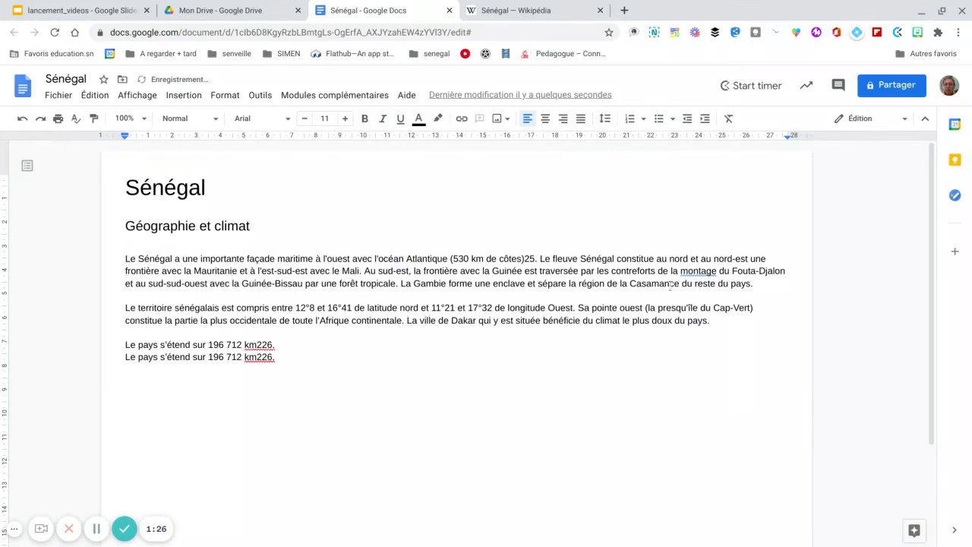
- Correct "montage" to the suggested "montagne" and remove the stray reference number so the last sentence ends with "km2."
click(699, 272)
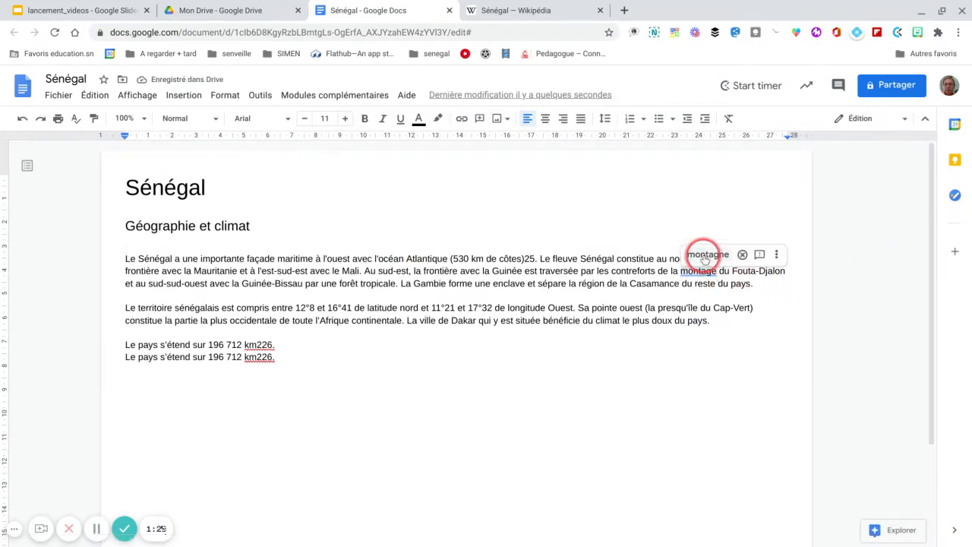
click(705, 258)
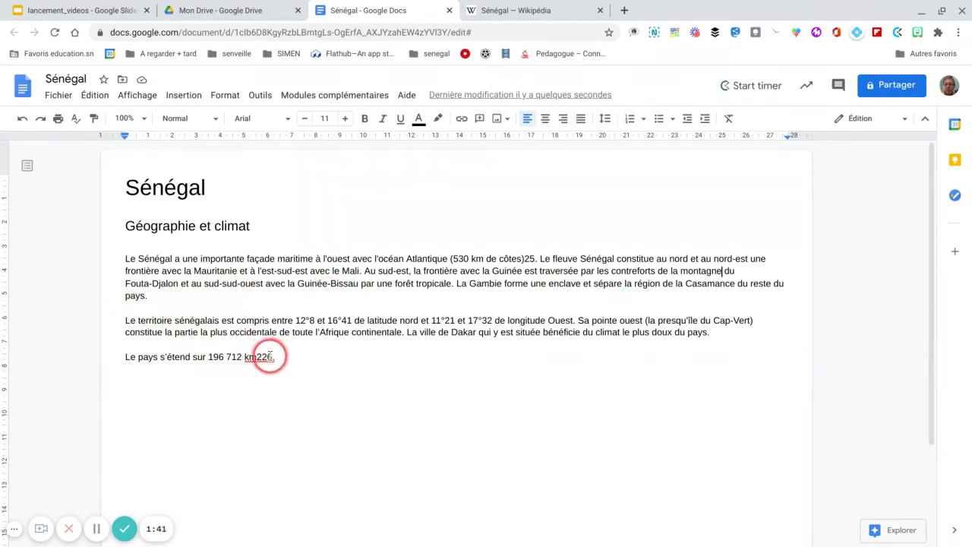
click(272, 356)
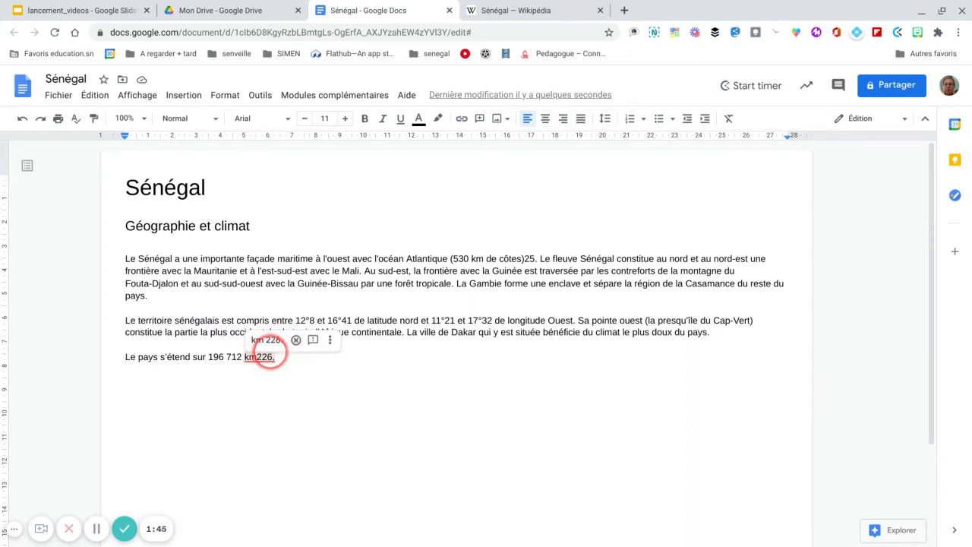
key(BackSpace)
key(BackSpace)
key(BackSpace)
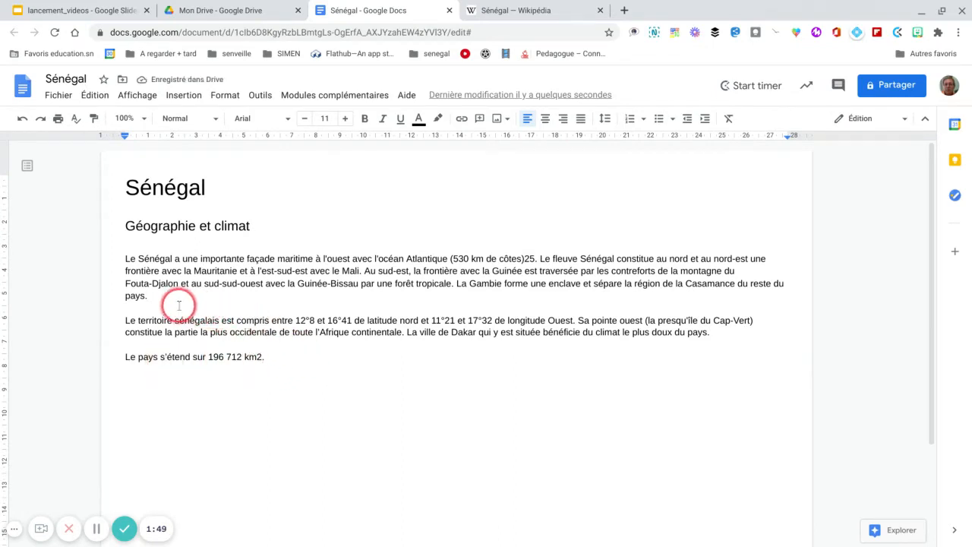
text(.)
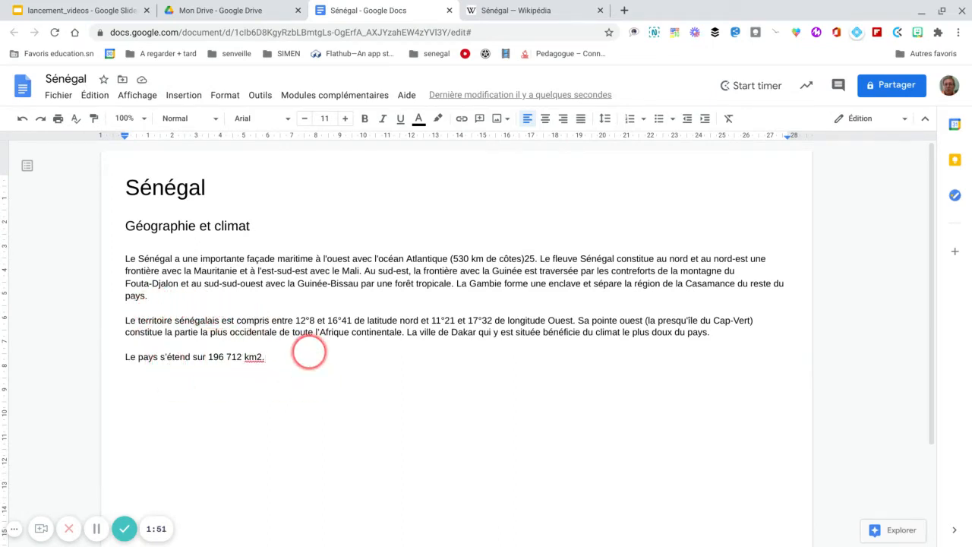
- Start a new embedded drawing on the blank line after the first paragraph
key(Return)
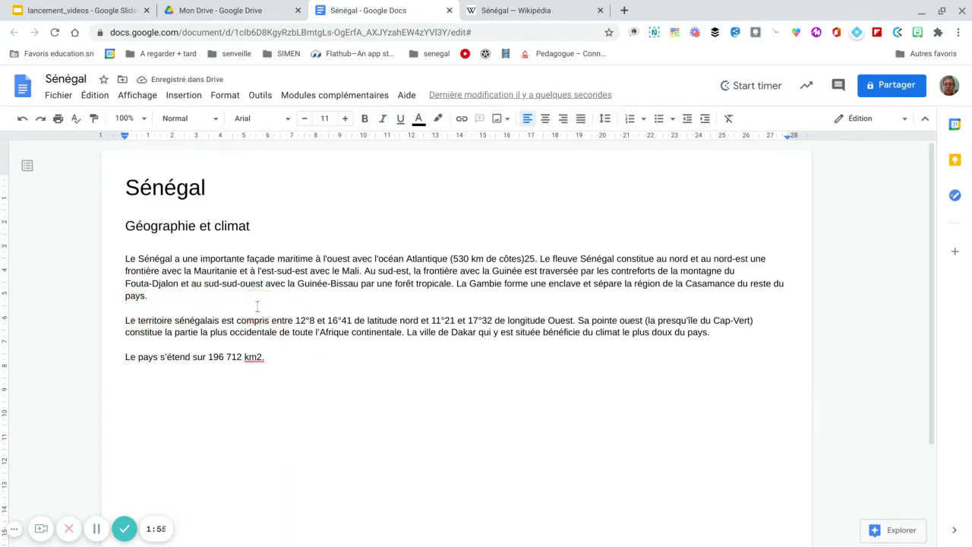
click(185, 96)
click(200, 157)
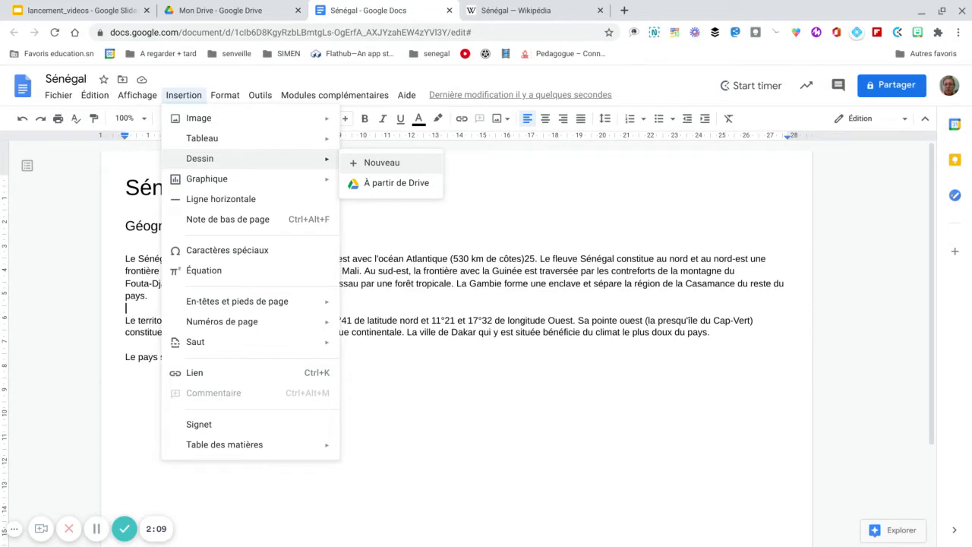
click(382, 164)
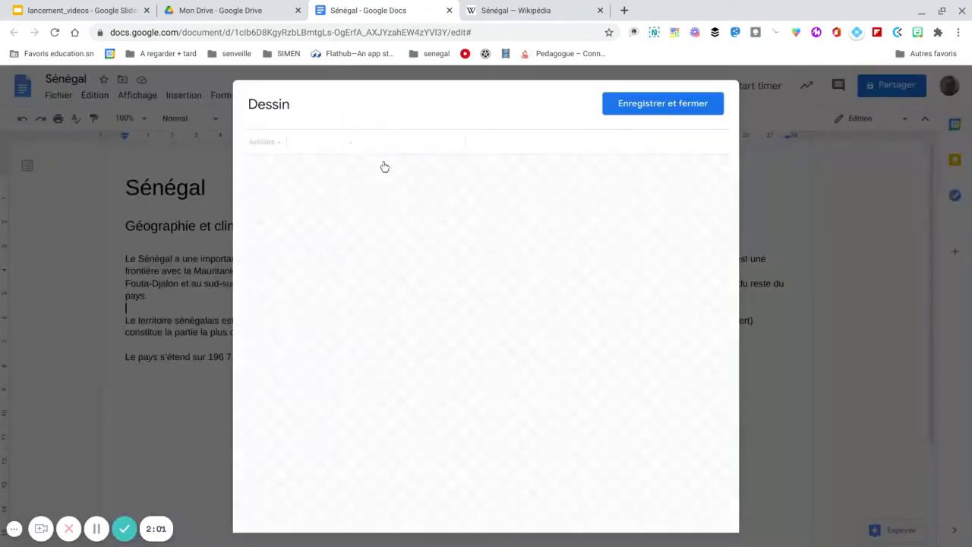
mouse_move(384, 165)
mouse_down()
mouse_move(397, 134)
mouse_move(531, 194)
mouse_up()
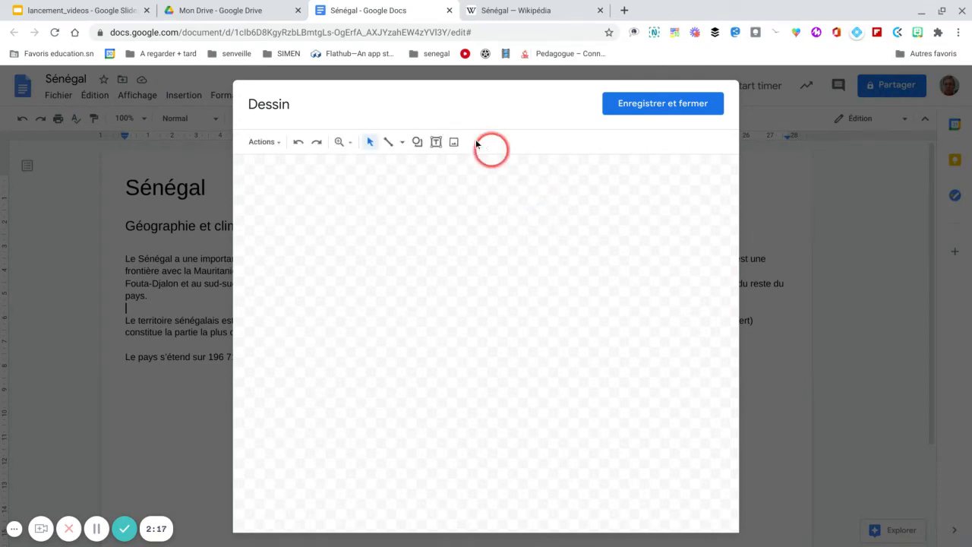
- Switch to Google Drive to locate Google Drawings among the additional new-file types, and return to the Sénégal document
click(189, 11)
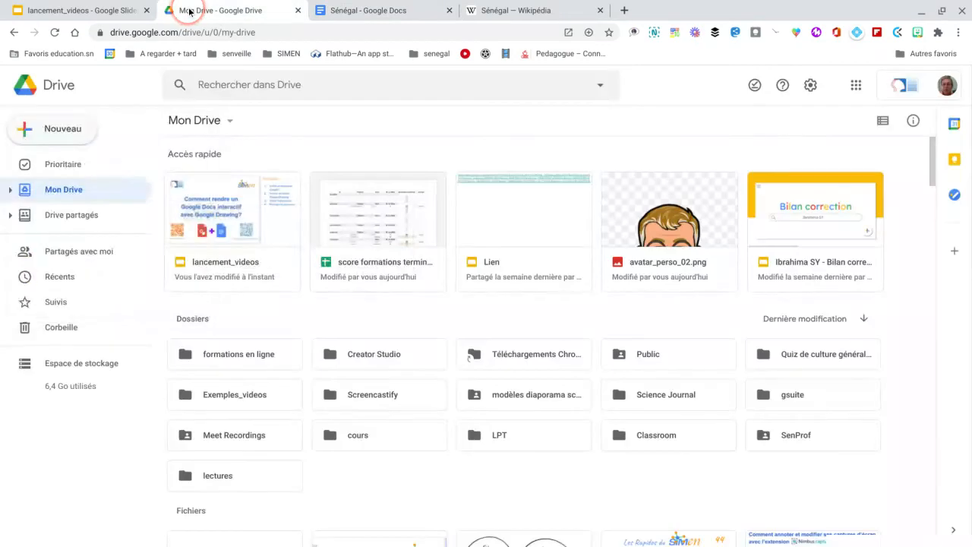
click(55, 123)
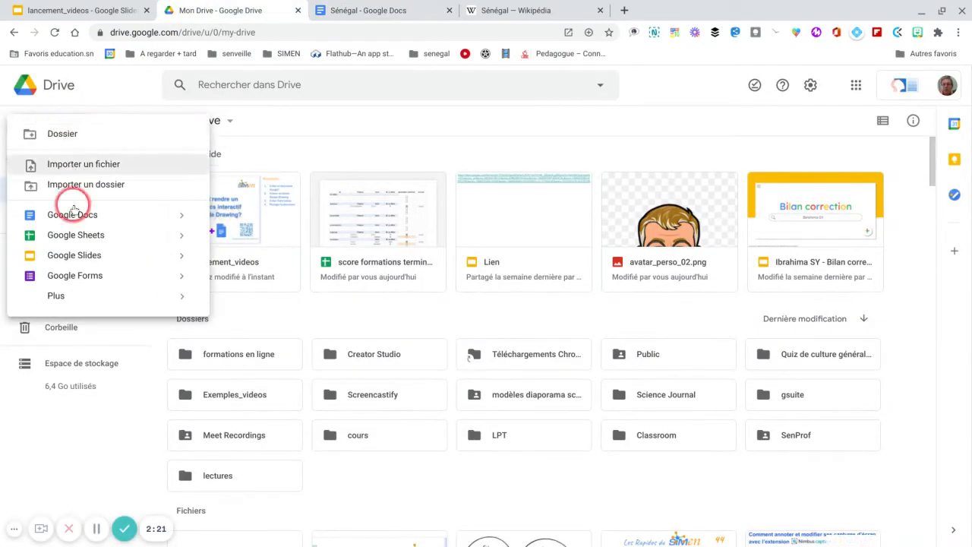
click(69, 304)
click(262, 306)
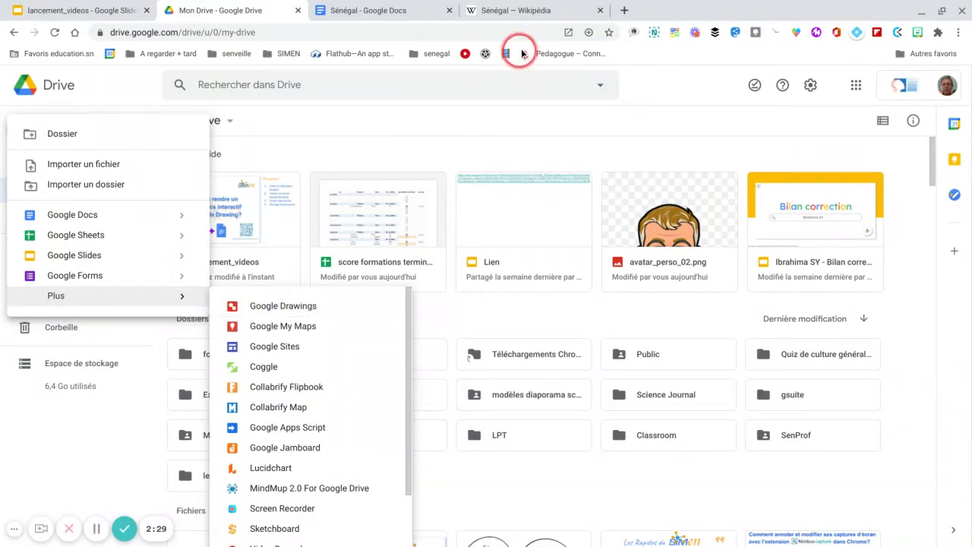
click(373, 15)
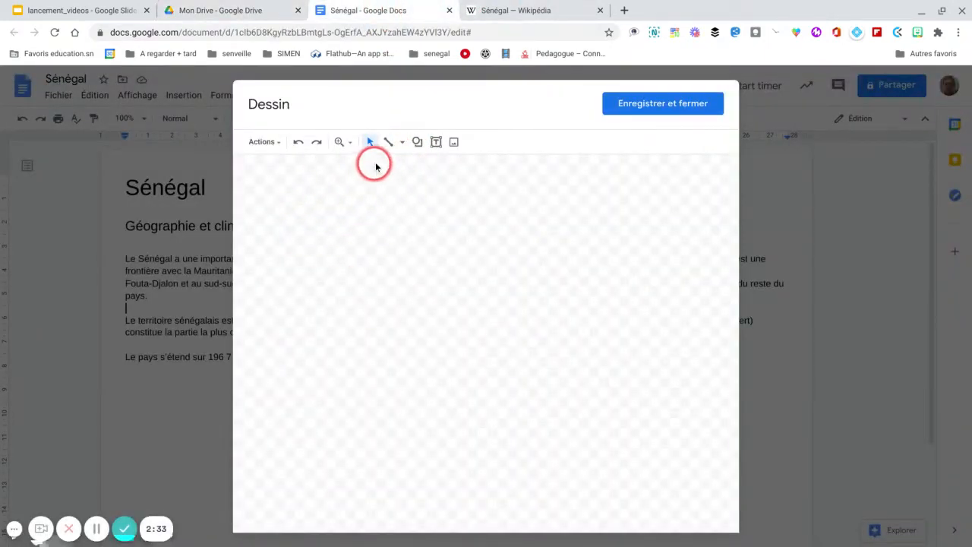
- Start inserting an image into the drawing and search Google images for "Sénégal carte"
click(453, 142)
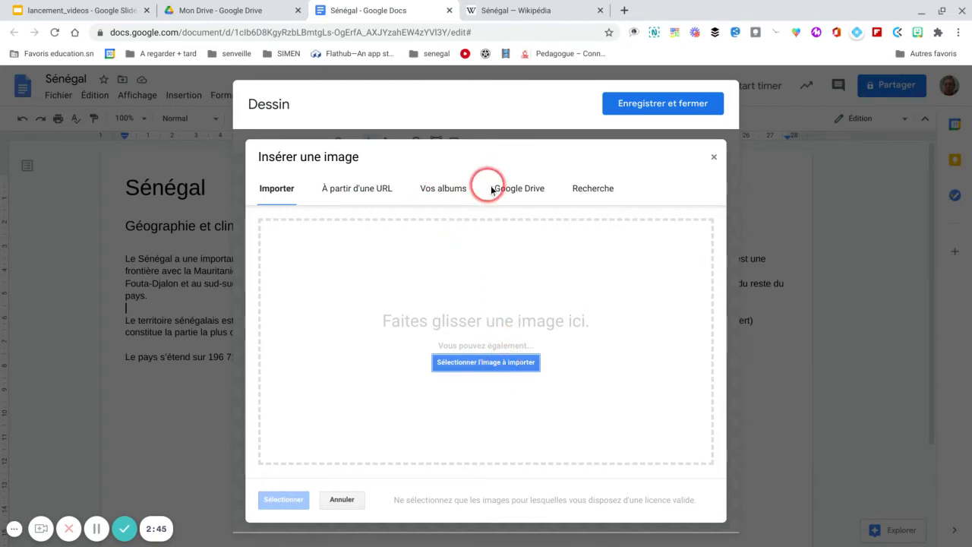
click(588, 192)
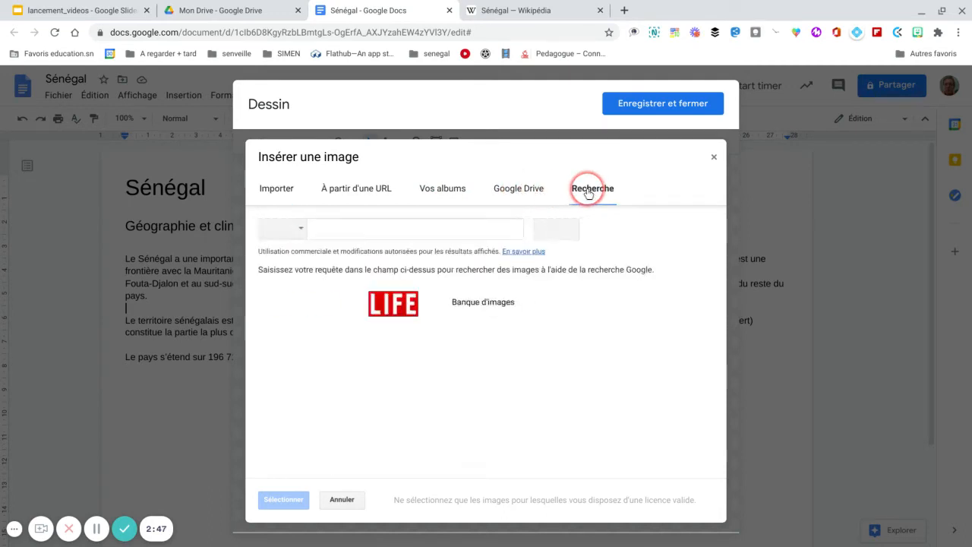
click(323, 233)
text(Sénégal carte)
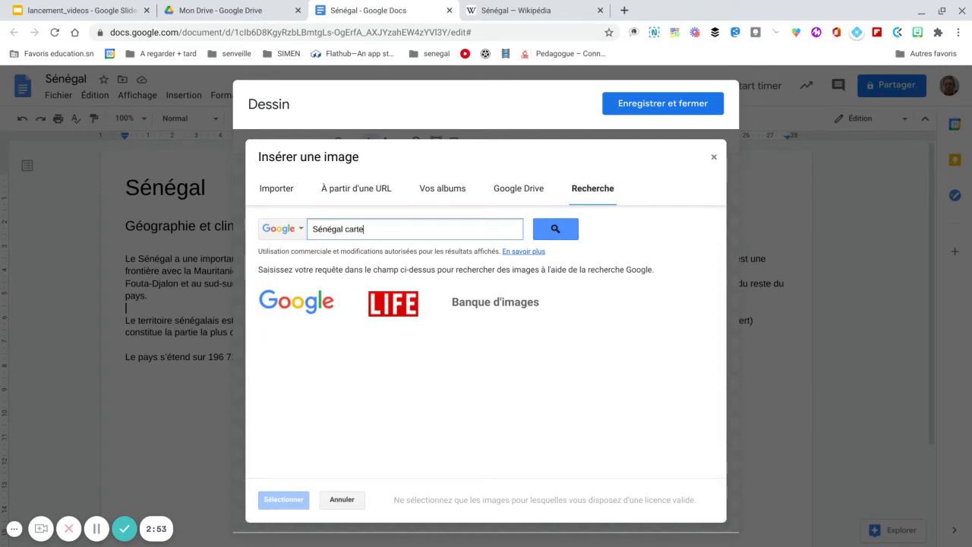
key(Return)
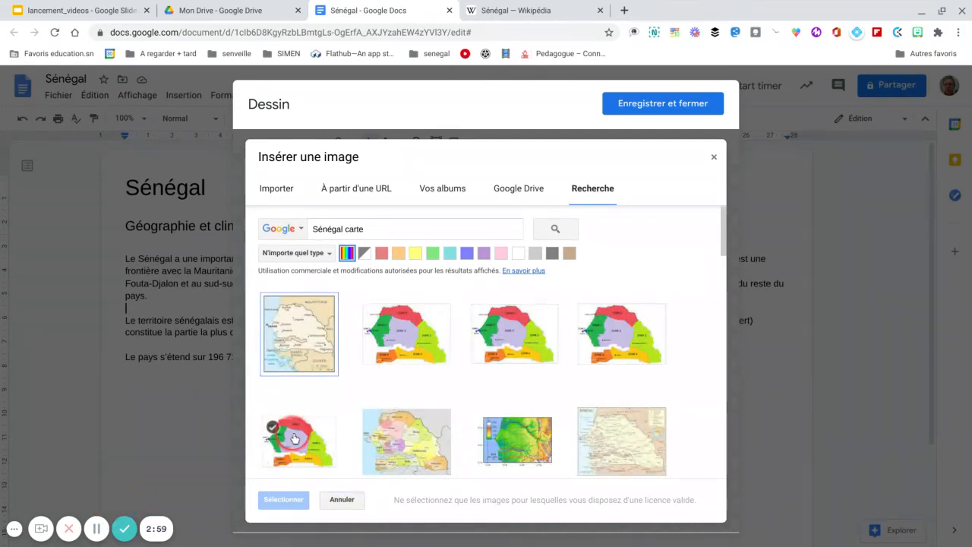
- Insert the West Africa locator map showing Senegal in red and enlarge it to fill the drawing's width
click(95, 531)
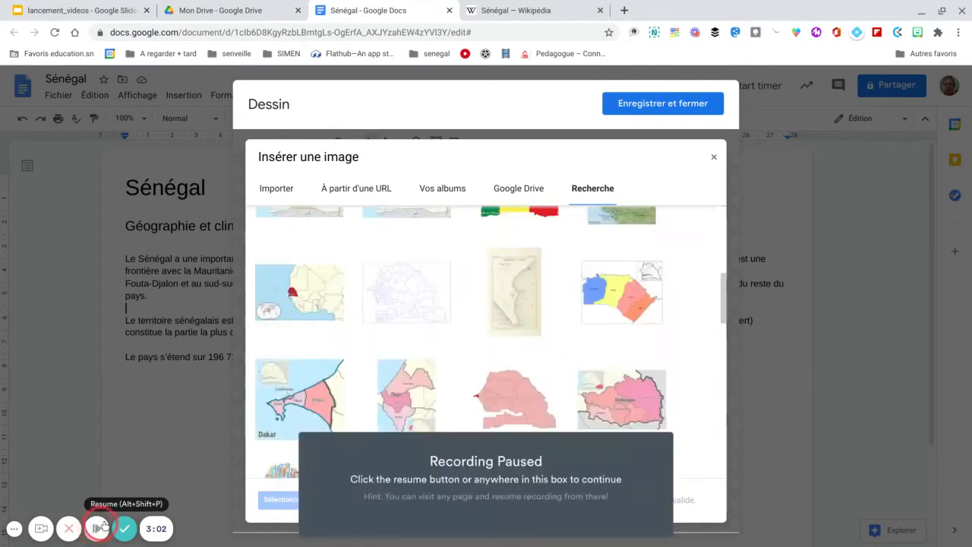
click(277, 325)
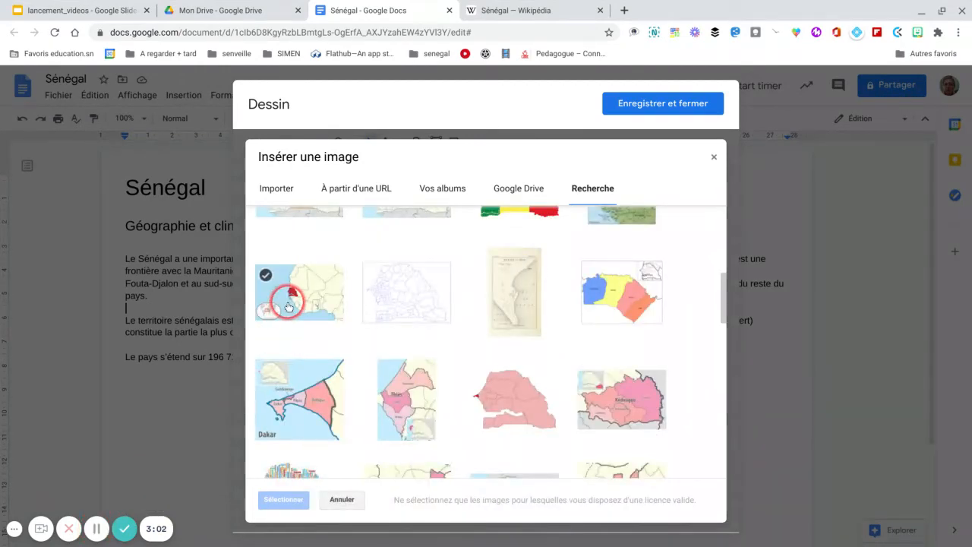
click(288, 305)
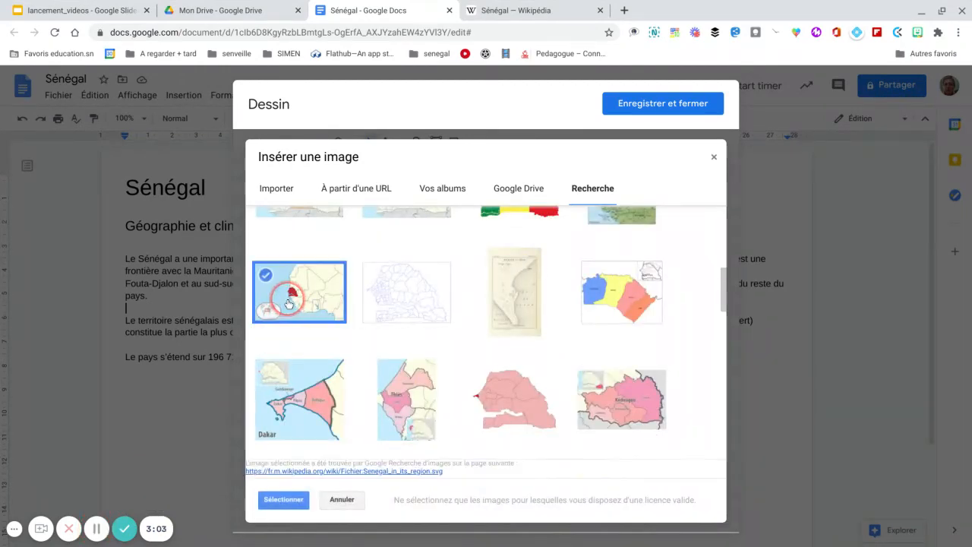
click(283, 501)
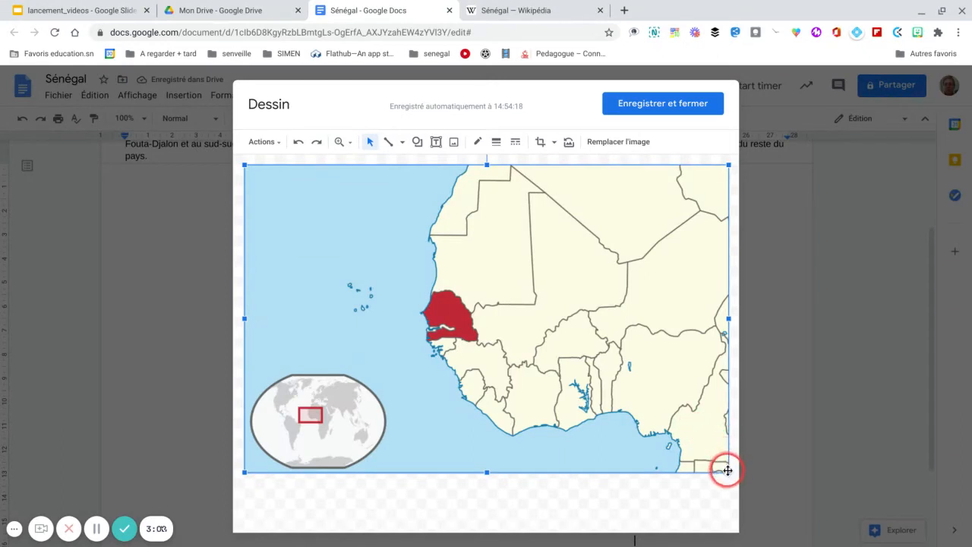
drag(726, 471, 737, 478)
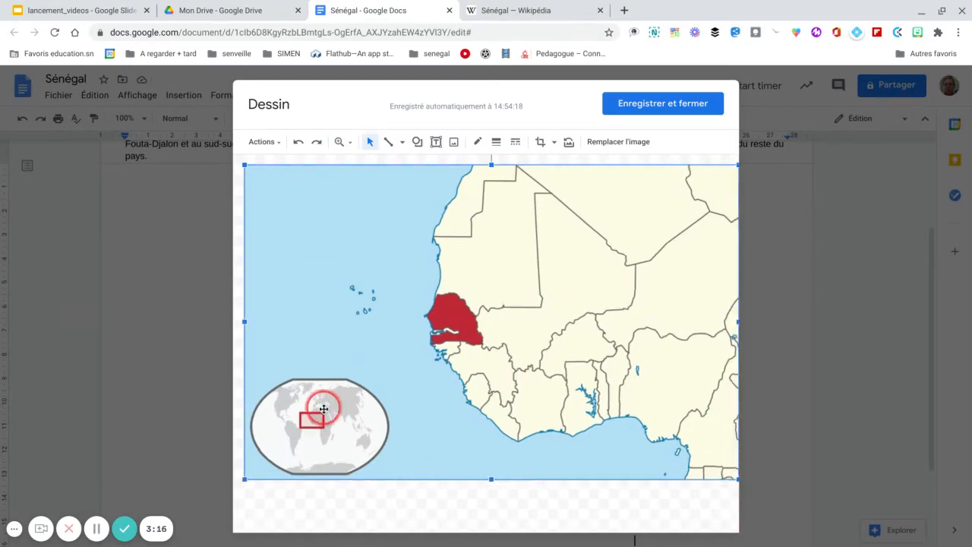
drag(244, 478, 232, 489)
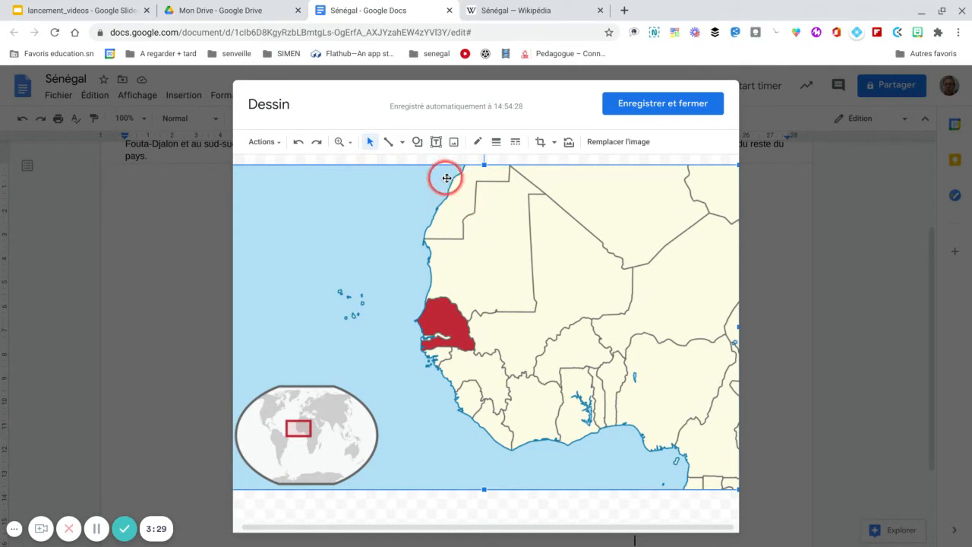
- Draw a small pentagon arrow pointing right over the ocean in the map's upper-left area and label it "Gambie"
click(417, 143)
mouse_move(433, 169)
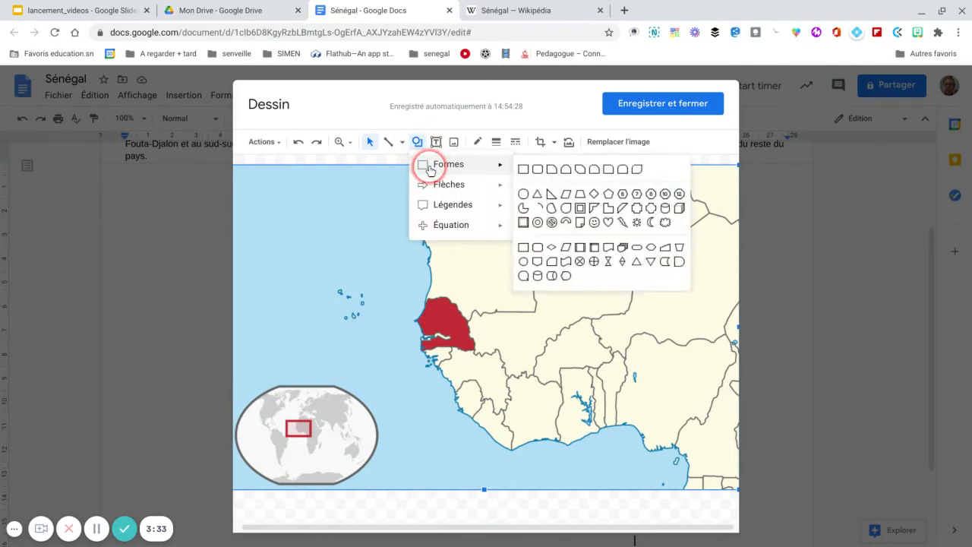
mouse_move(441, 187)
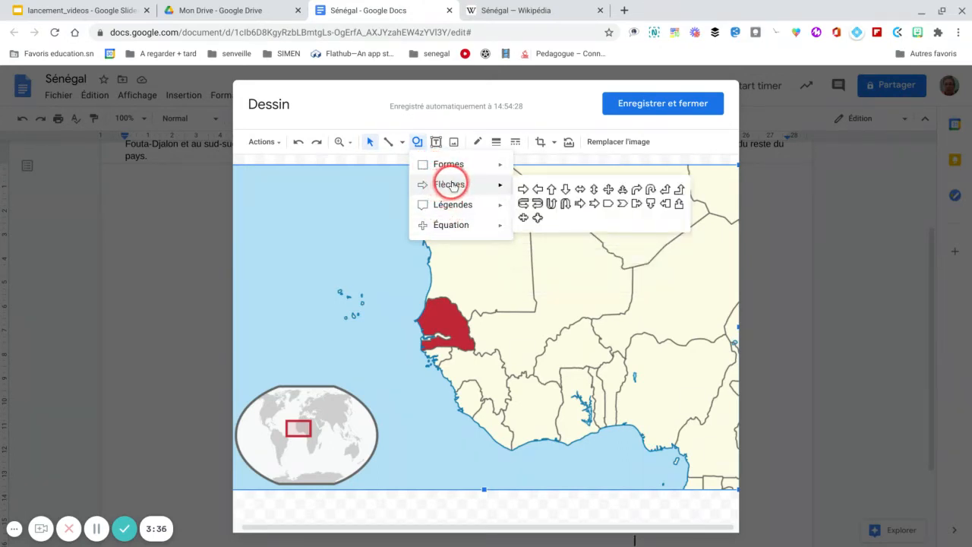
click(607, 205)
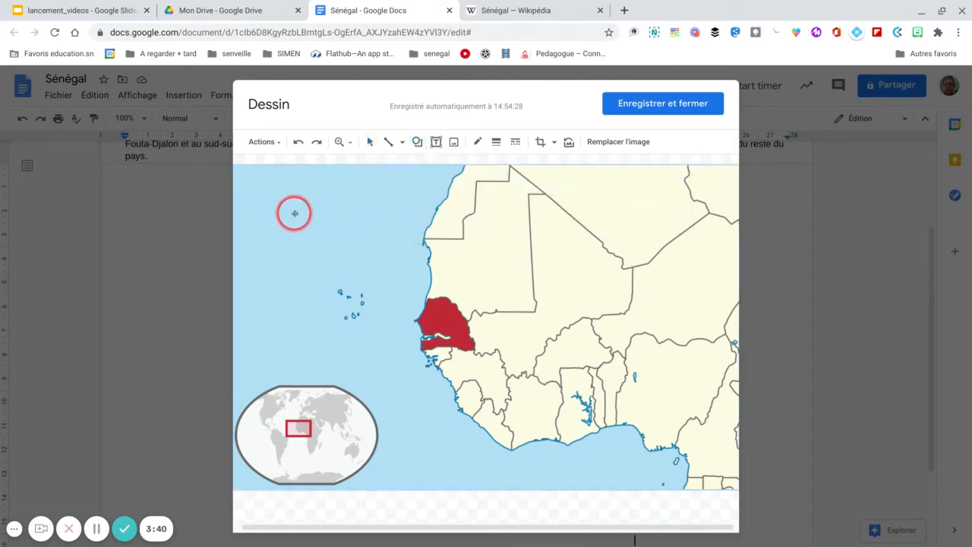
drag(258, 197, 356, 224)
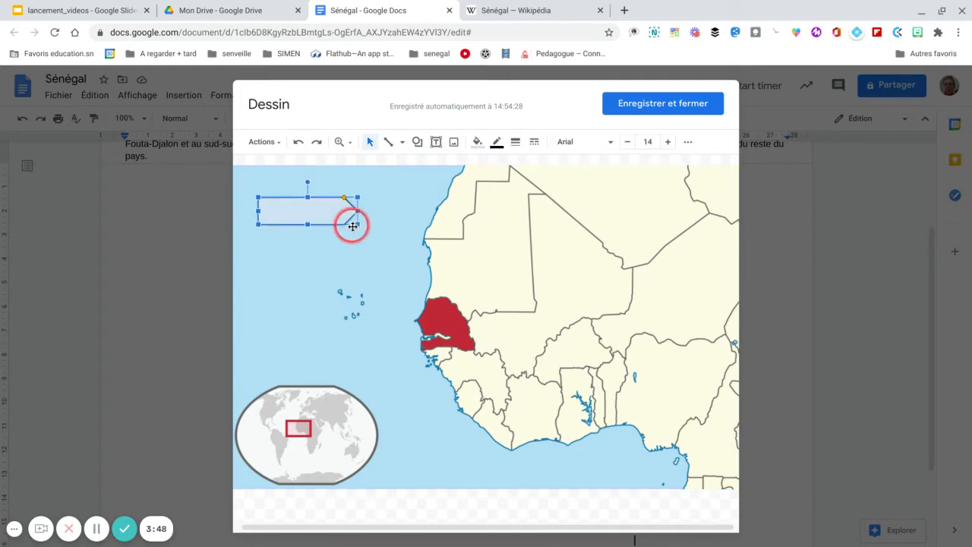
click(303, 211)
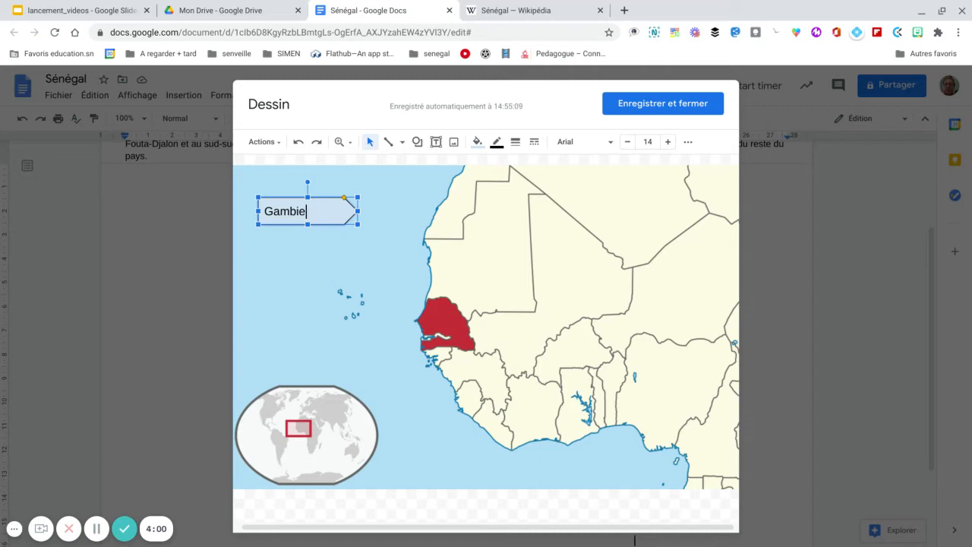
- Fill the "Gambie" arrow with orange and format its text as size 16, bold and centred
click(477, 142)
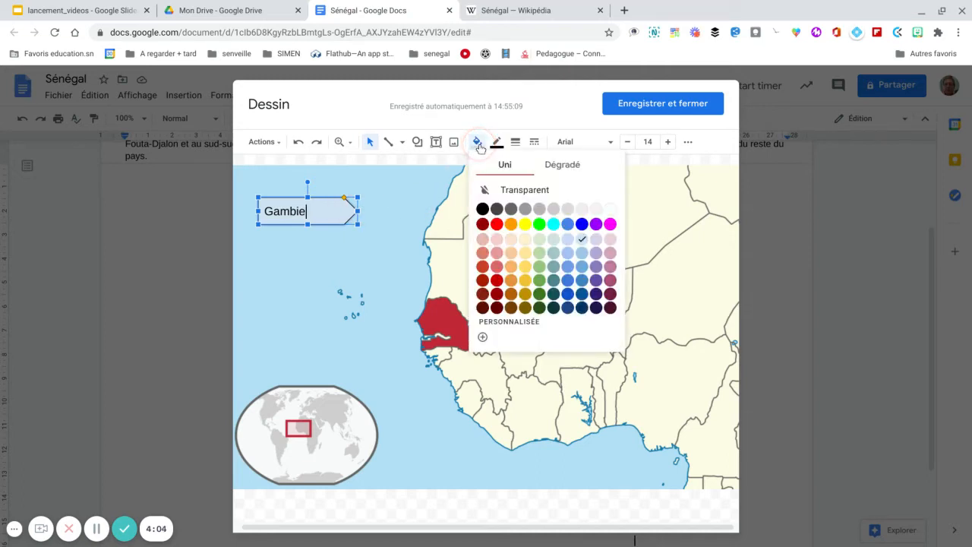
click(509, 228)
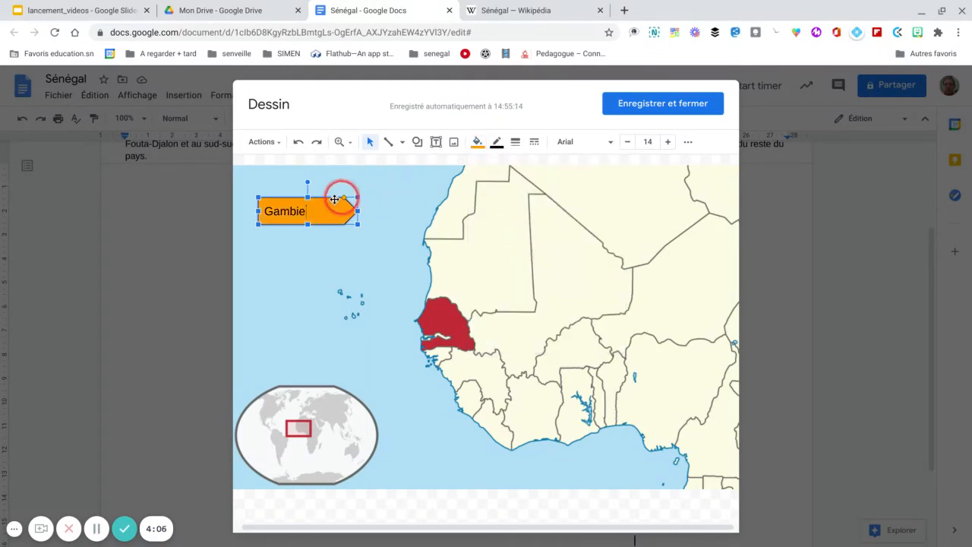
drag(309, 211, 265, 211)
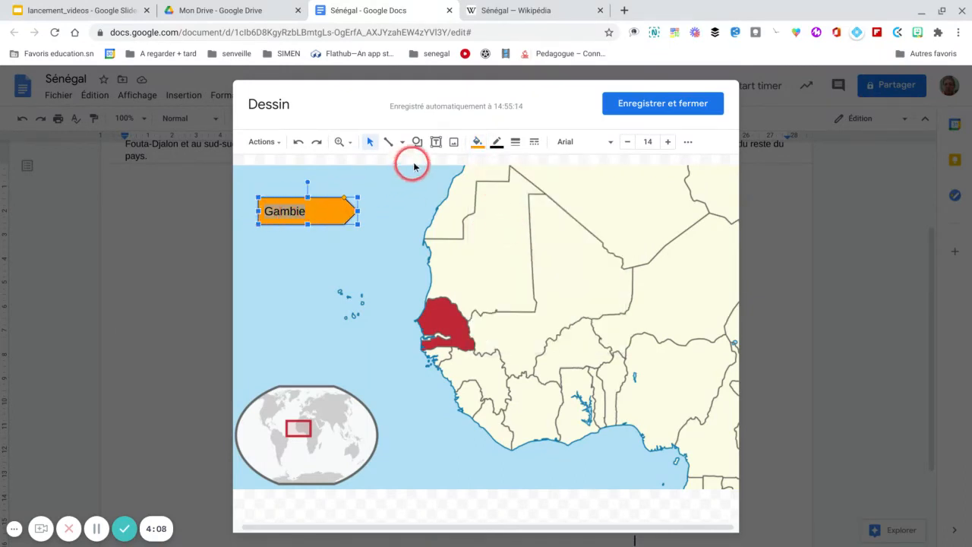
click(667, 142)
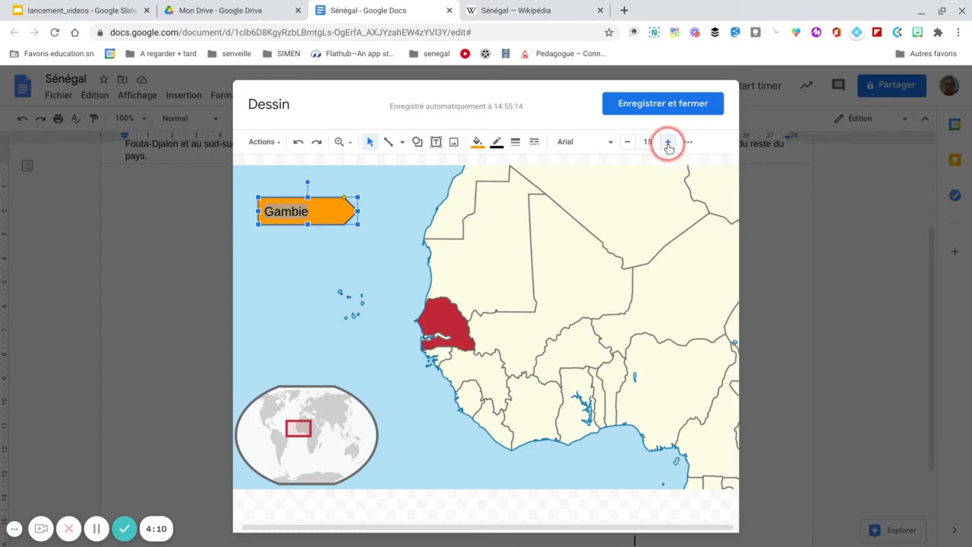
click(668, 142)
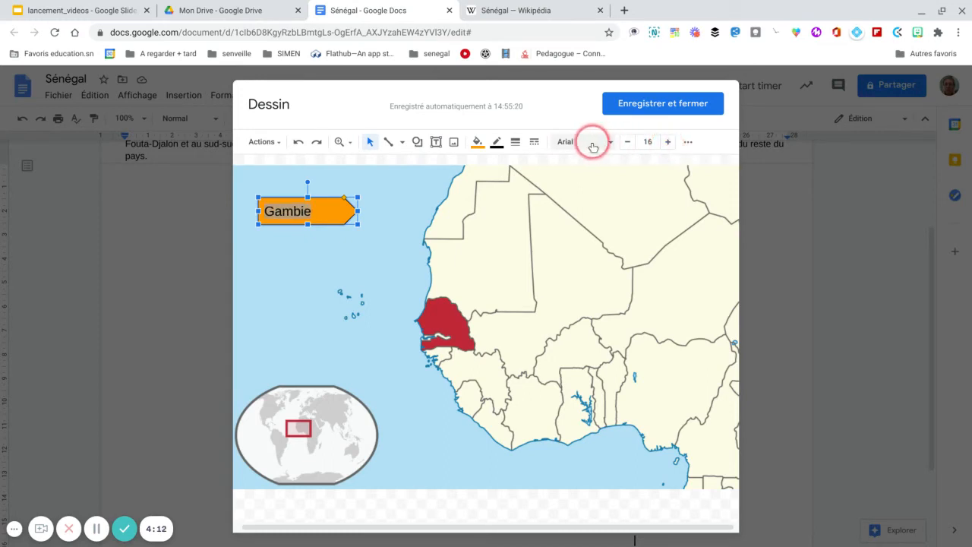
click(688, 145)
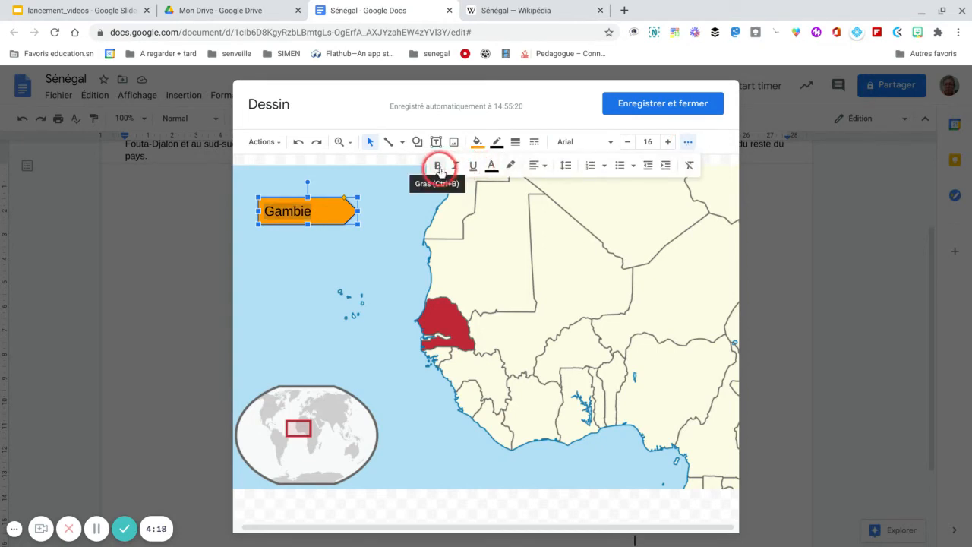
click(438, 167)
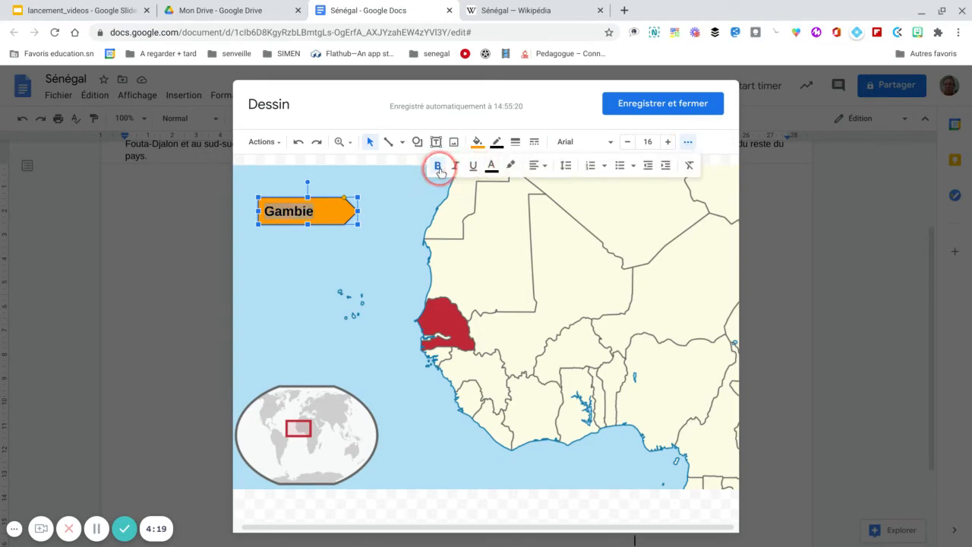
click(541, 166)
click(555, 187)
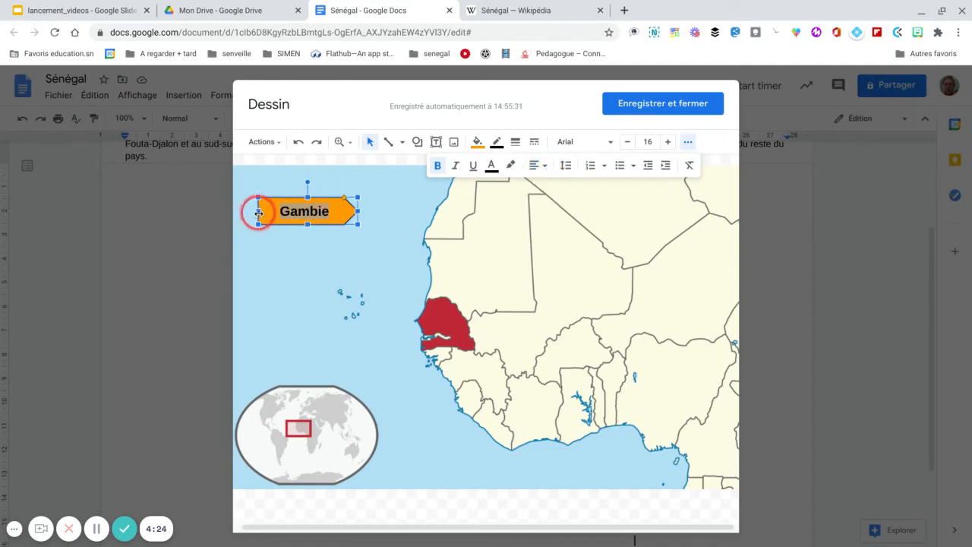
- Narrow the "Gambie" arrow by moving its left edge inward so it fits the text more closely
click(263, 210)
drag(263, 210, 331, 199)
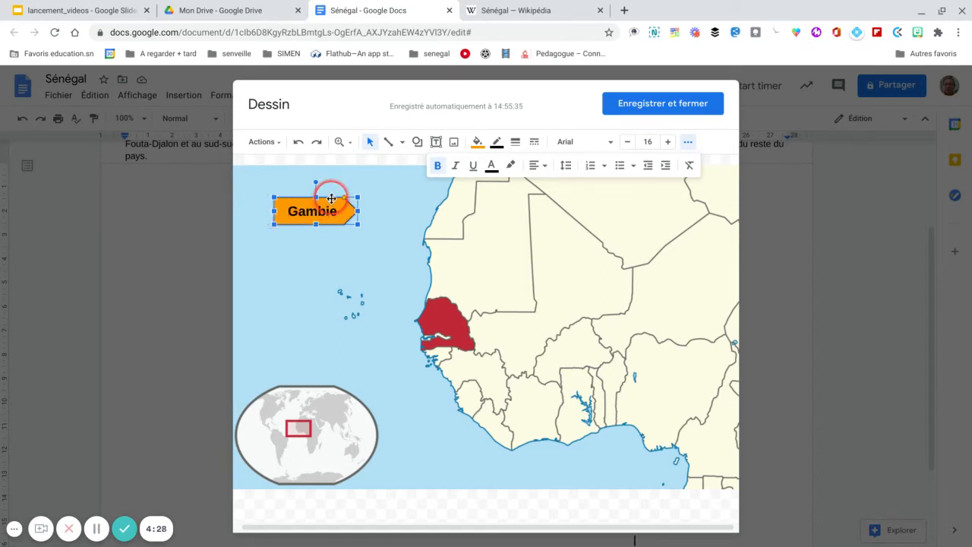
click(331, 201)
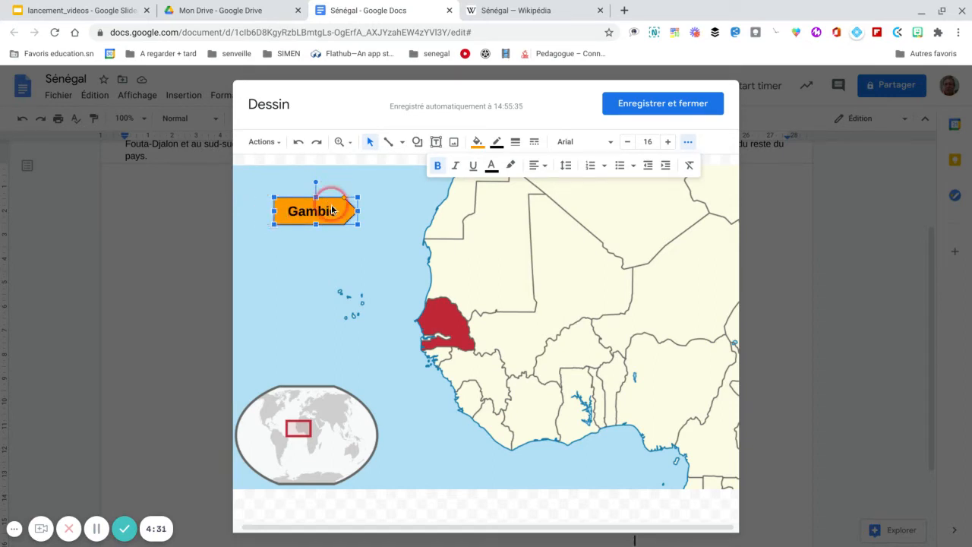
- Copy the whole "Gambie" arrow, paste a duplicate and place it just below the original
right_click(331, 204)
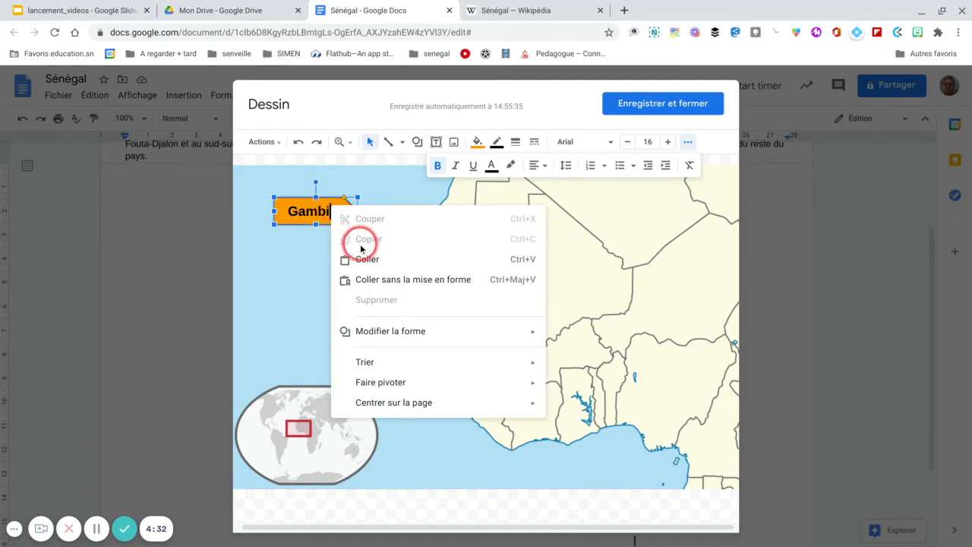
click(336, 197)
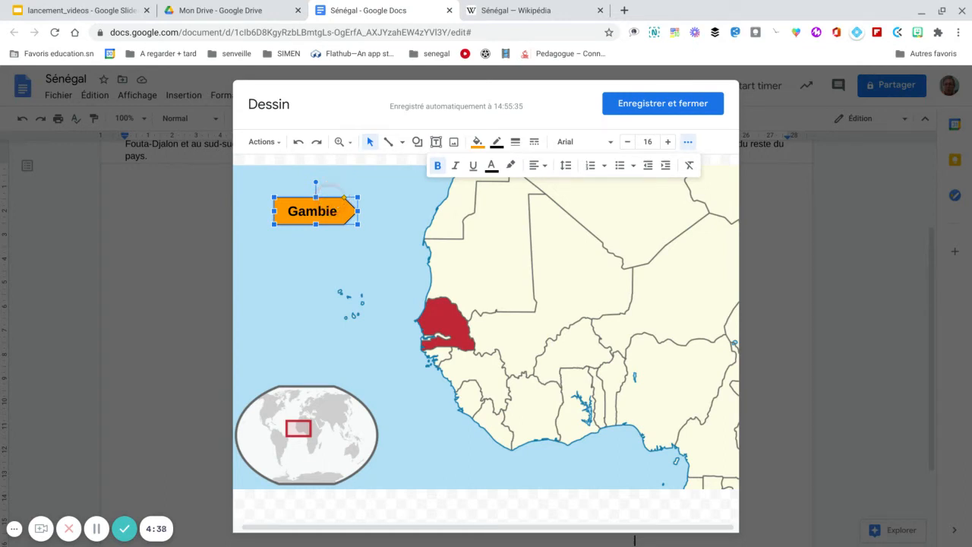
right_click(337, 196)
click(364, 236)
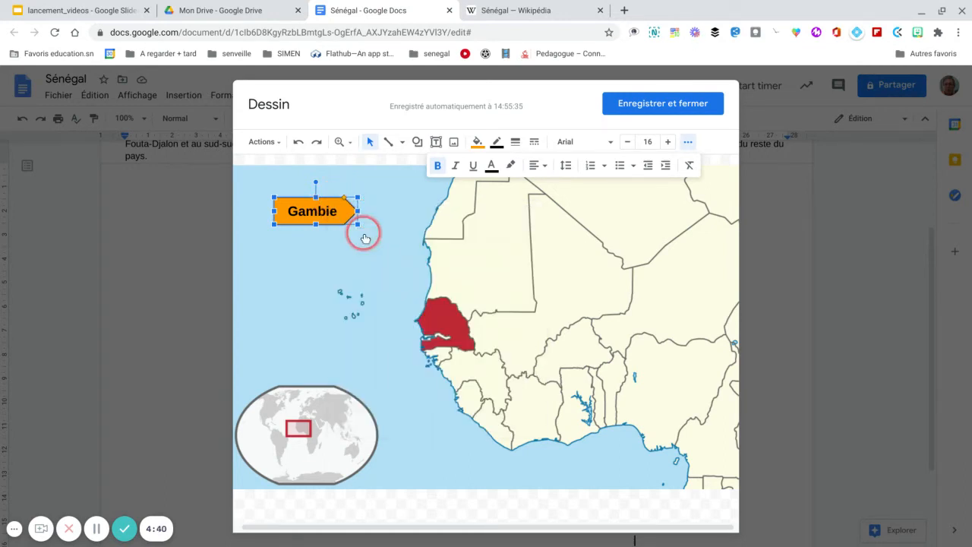
click(348, 220)
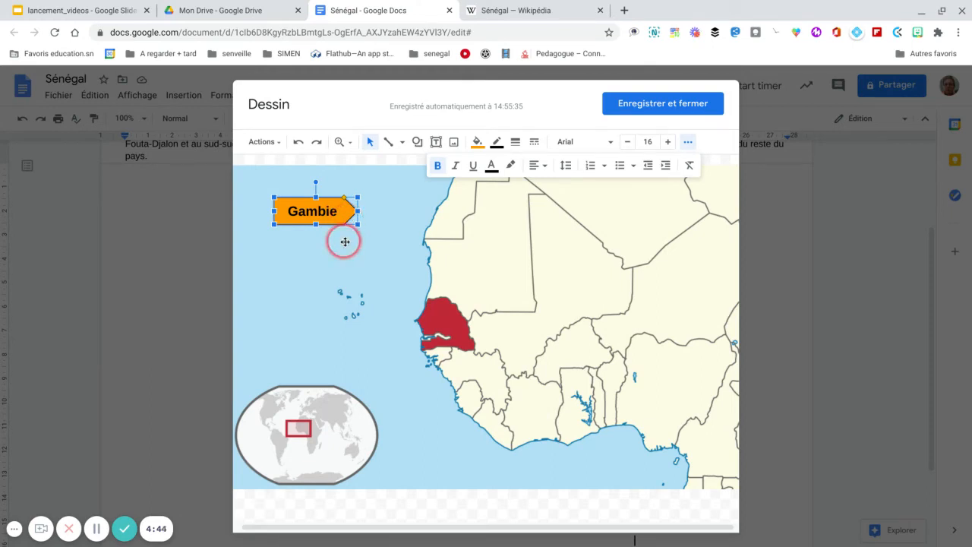
right_click(345, 241)
right_click(341, 212)
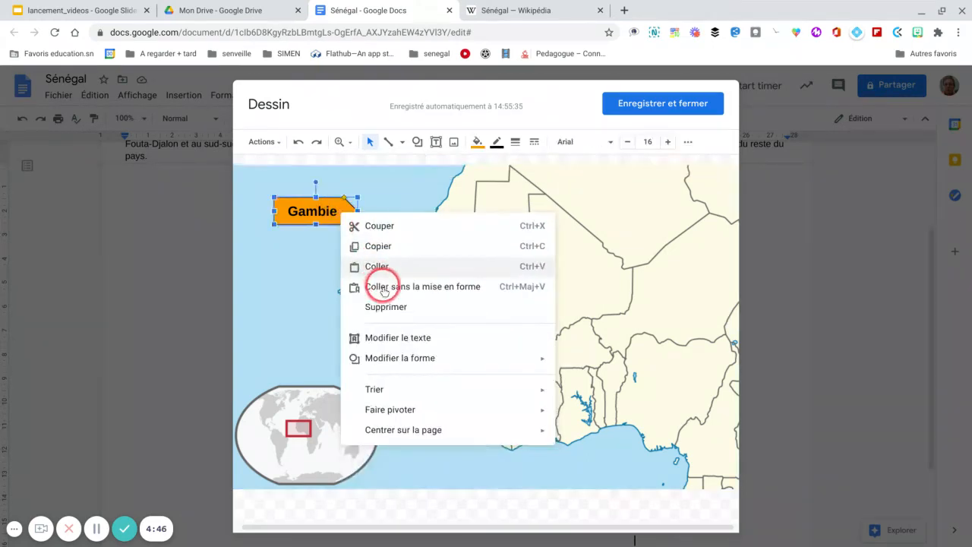
click(381, 267)
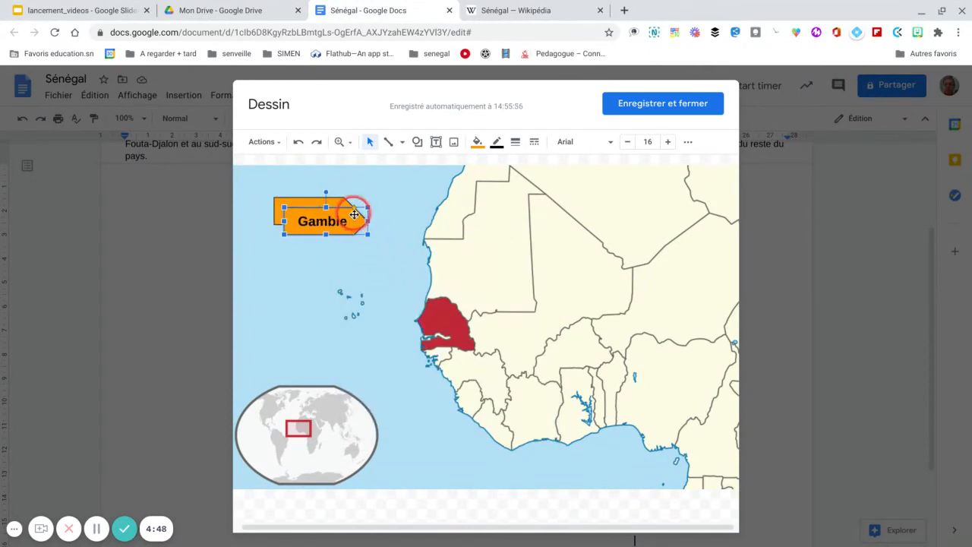
drag(358, 211, 350, 245)
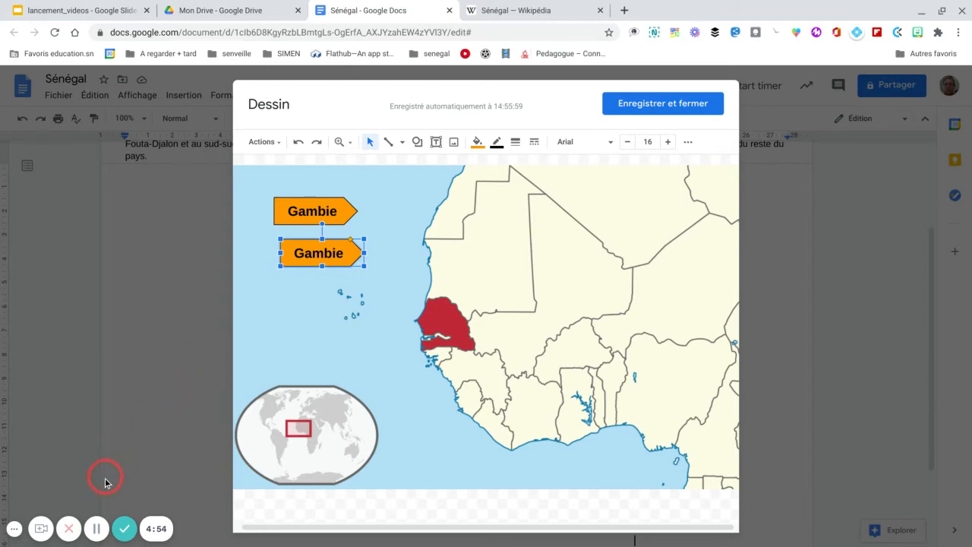
- Save and close the drawing with its five country labels, and select it in the document
click(97, 527)
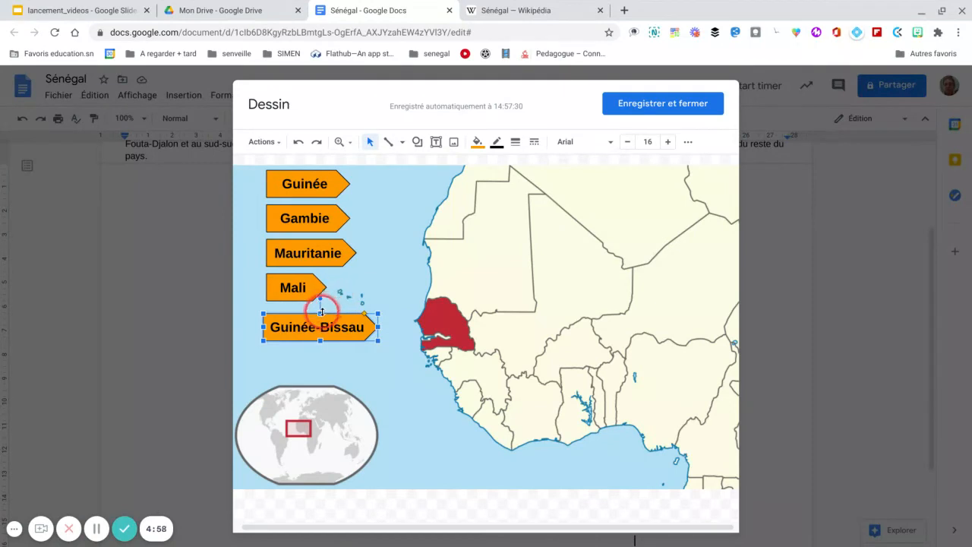
click(653, 105)
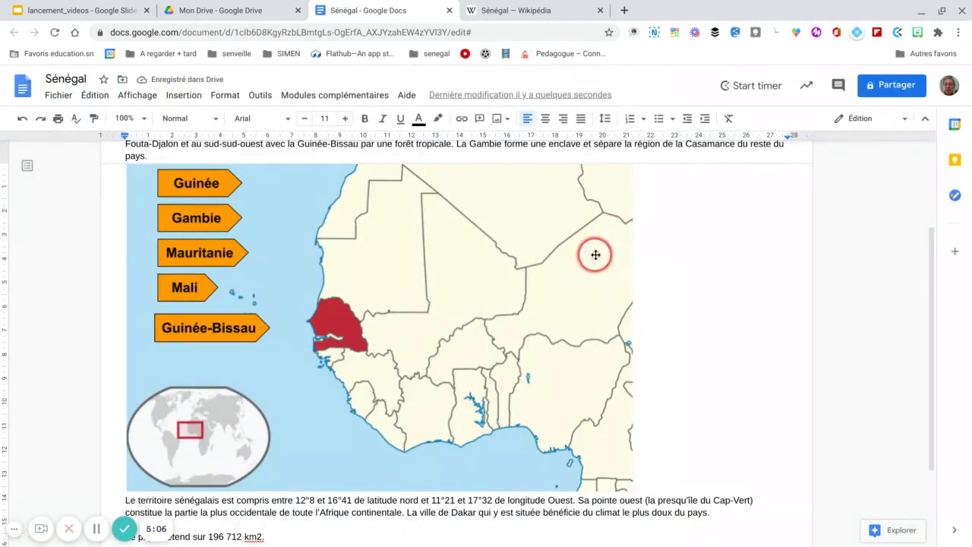
click(129, 287)
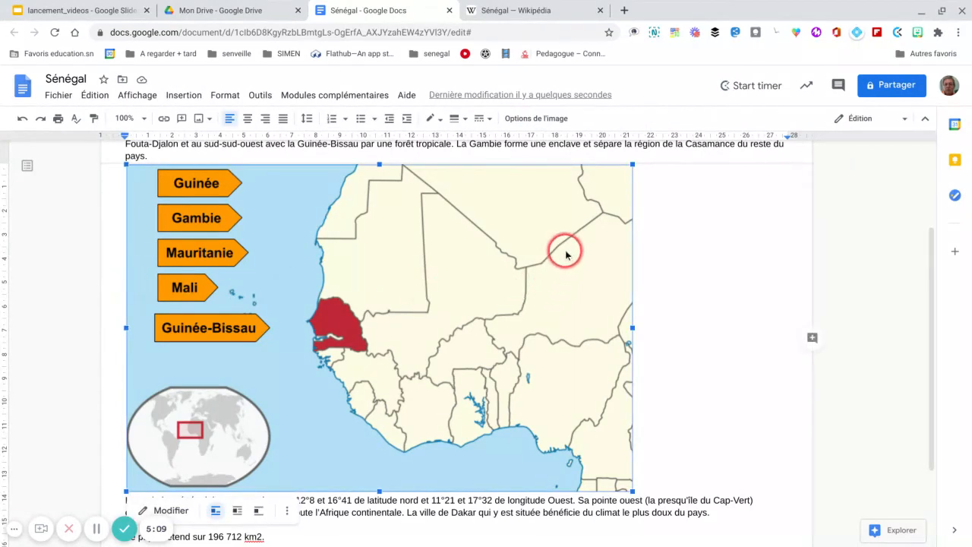